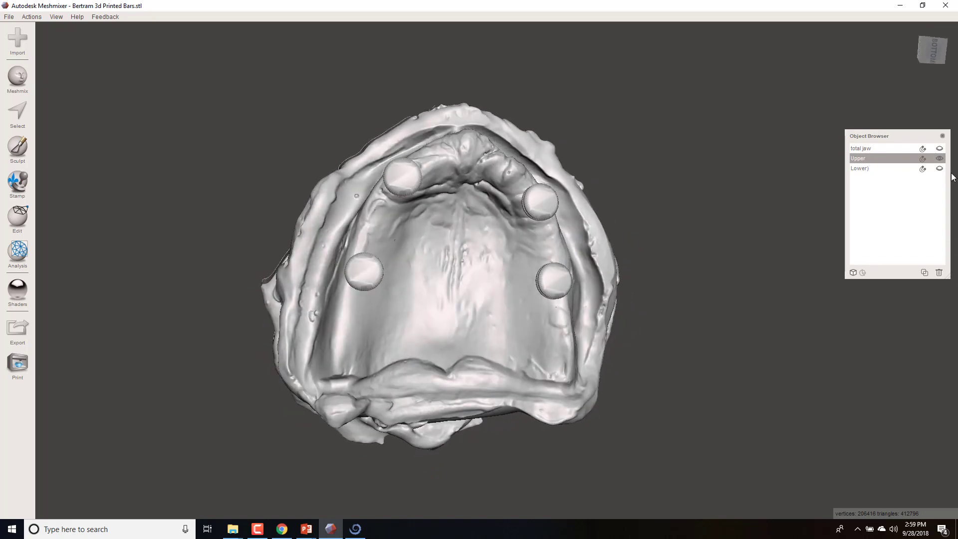
- Show the total jaw and lower scans alongside the upper arch, examine their relation from the side, and hide both again
click(939, 148)
click(943, 149)
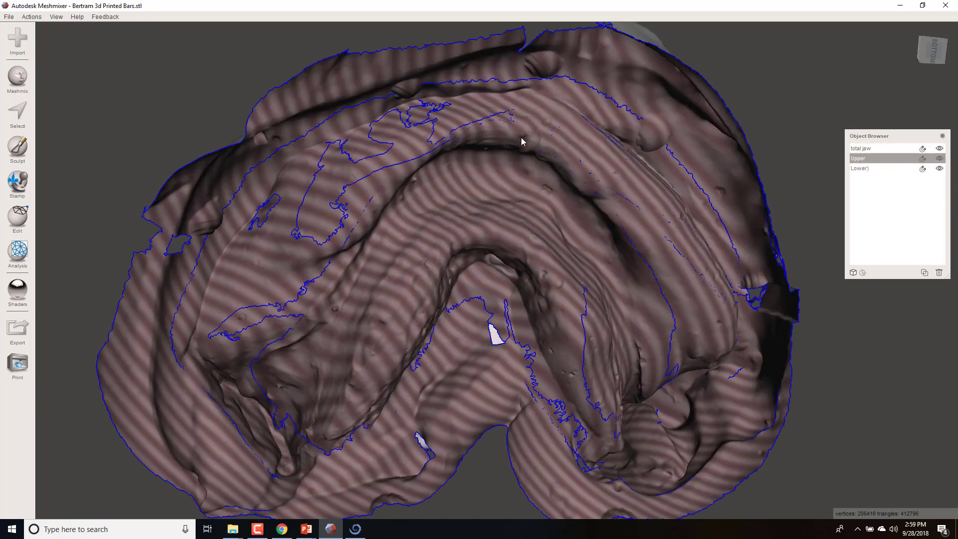
right_drag(521, 139, 620, 314)
scroll(594, 318, down, 3)
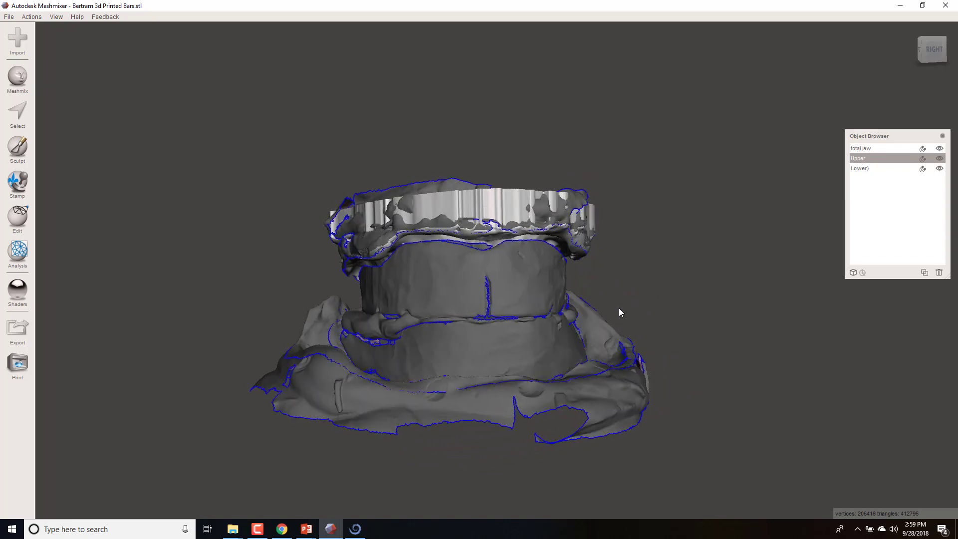
click(940, 169)
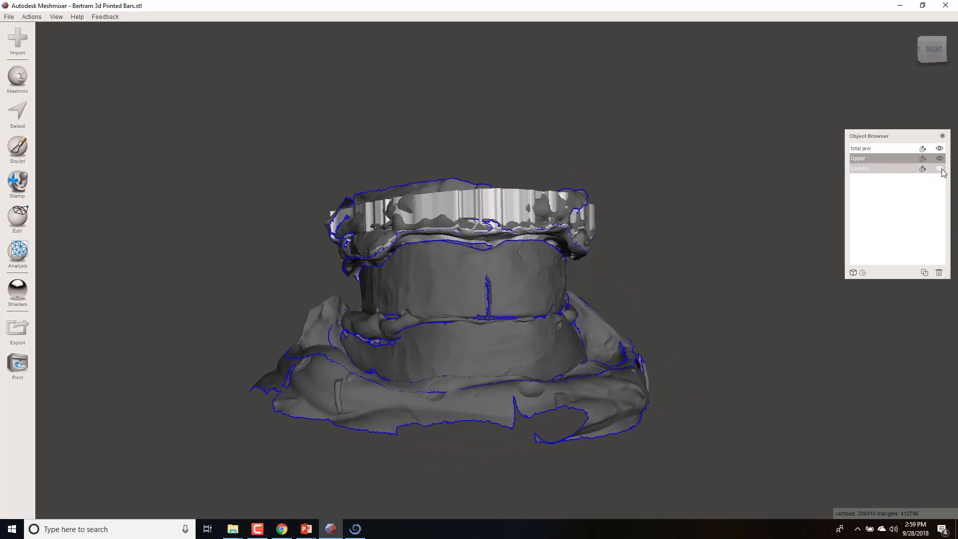
click(939, 150)
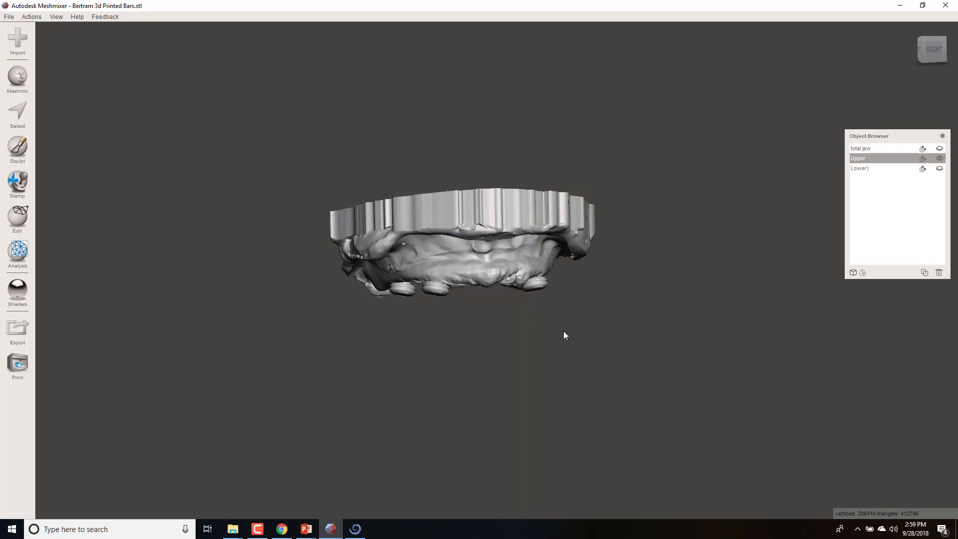
right_drag(563, 330, 514, 430)
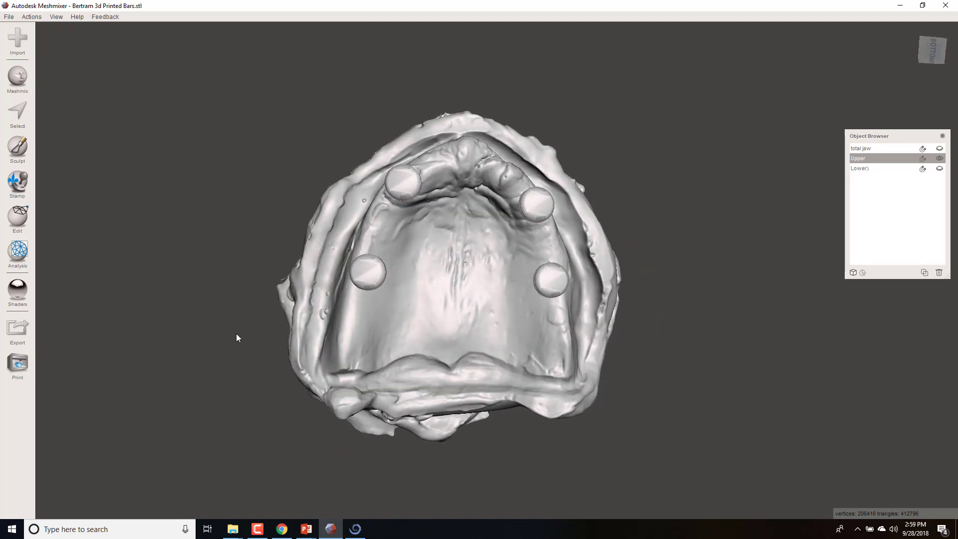
- Select a U-shaped band on the palate along the inner side of the ridge with the Sphere Brush at size 25
click(27, 125)
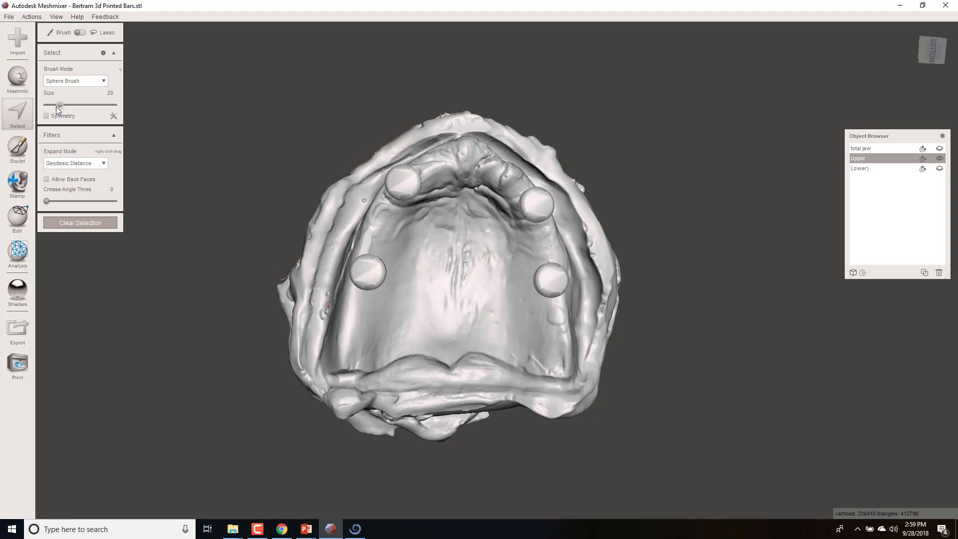
drag(59, 106, 63, 106)
mouse_move(459, 340)
right_down()
mouse_move(466, 256)
mouse_move(429, 268)
right_up()
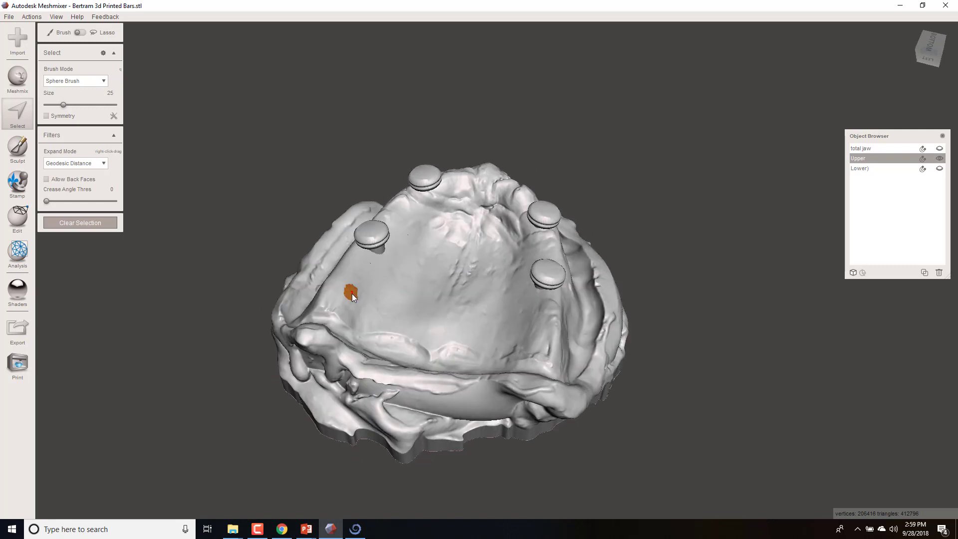
drag(376, 293, 390, 278)
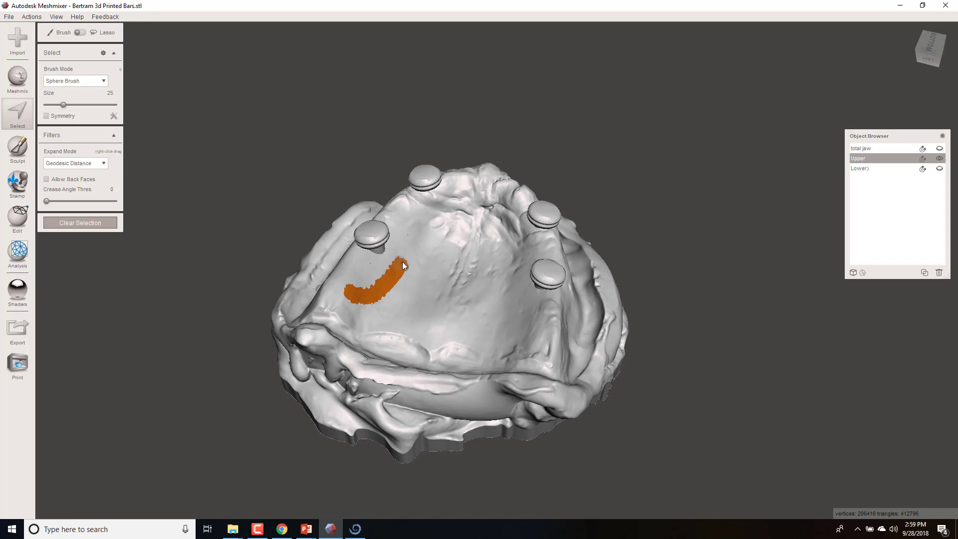
mouse_move(458, 216)
mouse_down()
mouse_move(483, 210)
mouse_move(501, 221)
mouse_up()
right_drag(453, 319, 520, 338)
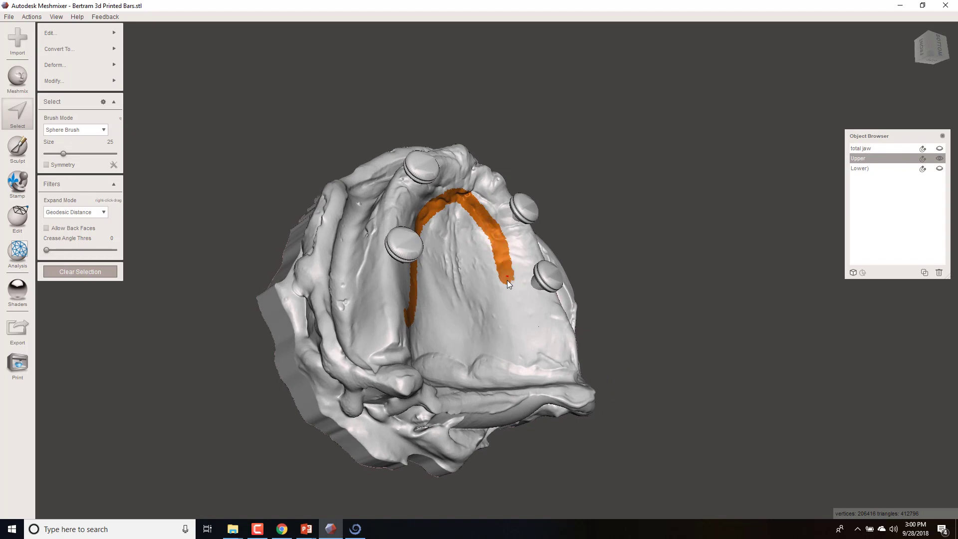
mouse_move(524, 330)
right_down()
mouse_move(500, 335)
mouse_move(483, 378)
mouse_move(468, 361)
mouse_move(501, 366)
right_up()
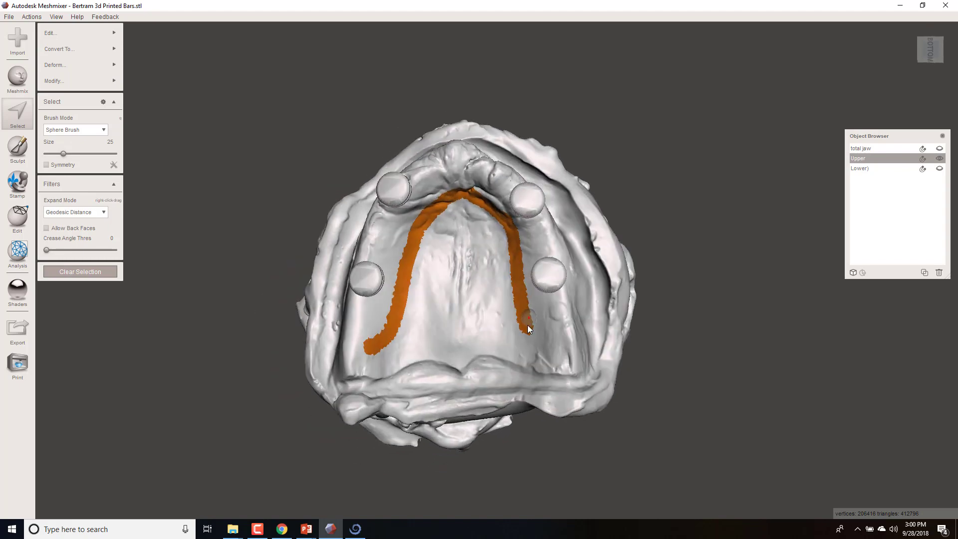
key(f)
right_drag(526, 328, 548, 325)
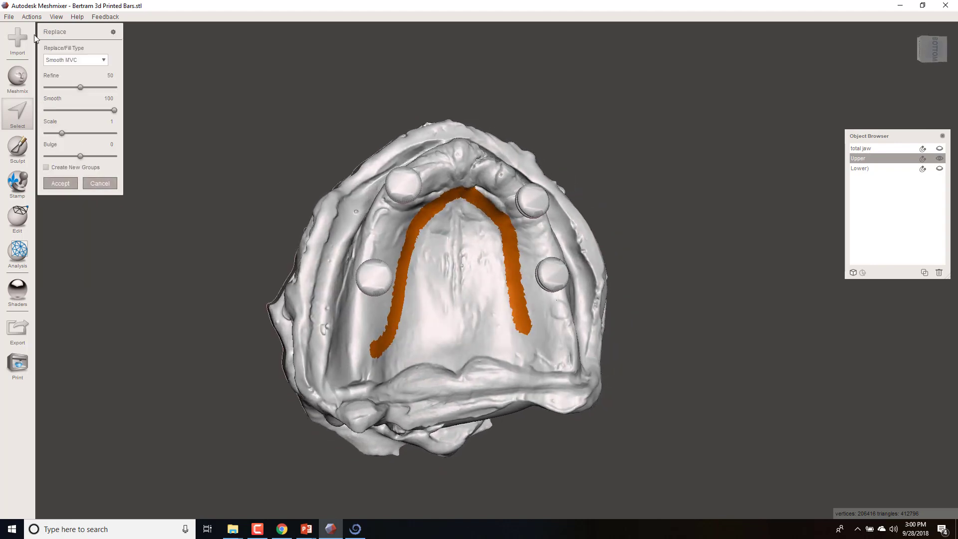
click(32, 16)
click(234, 135)
- Extend the band selection with open loops over the ridge beside the posterior abutments on both sides and across the front ridge
right_drag(449, 382, 476, 364)
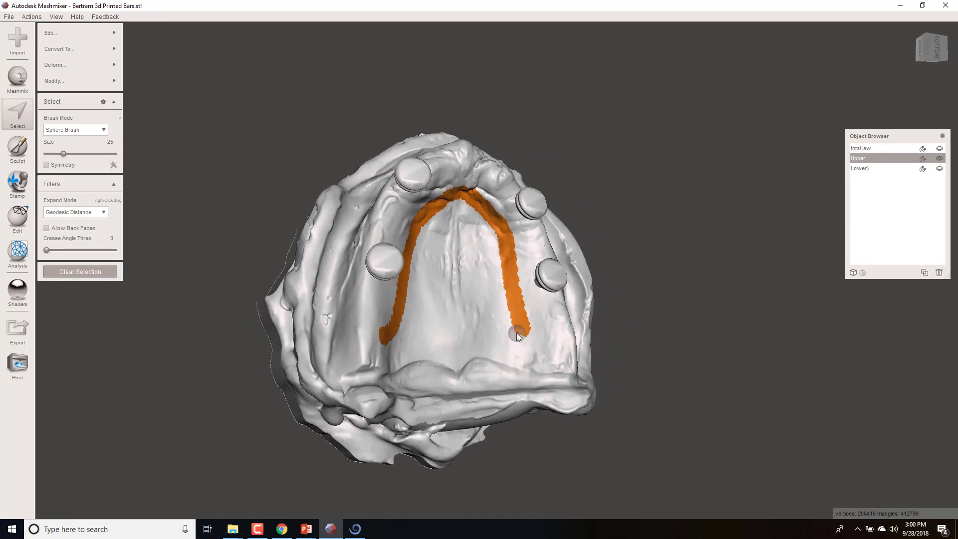
drag(521, 327, 558, 345)
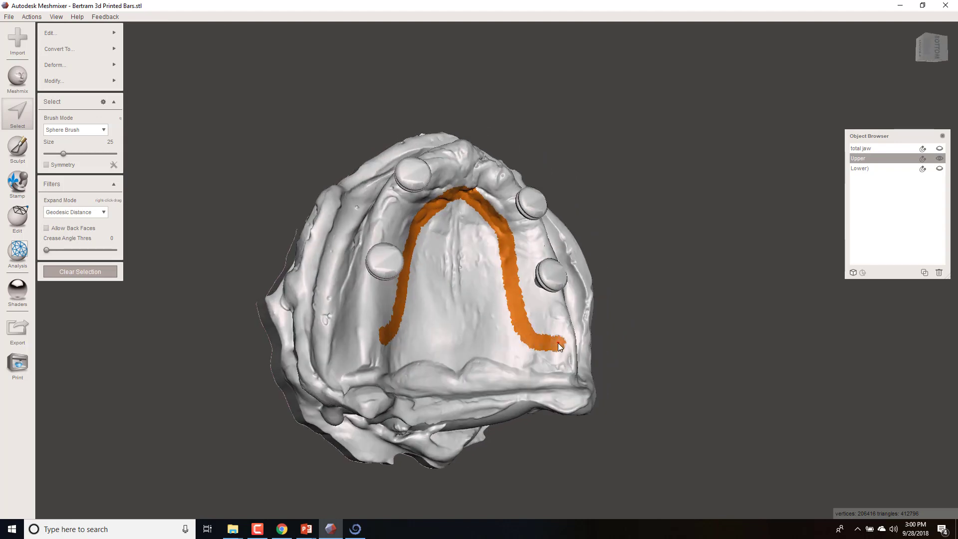
mouse_move(558, 345)
right_down()
mouse_move(392, 344)
mouse_move(410, 347)
right_up()
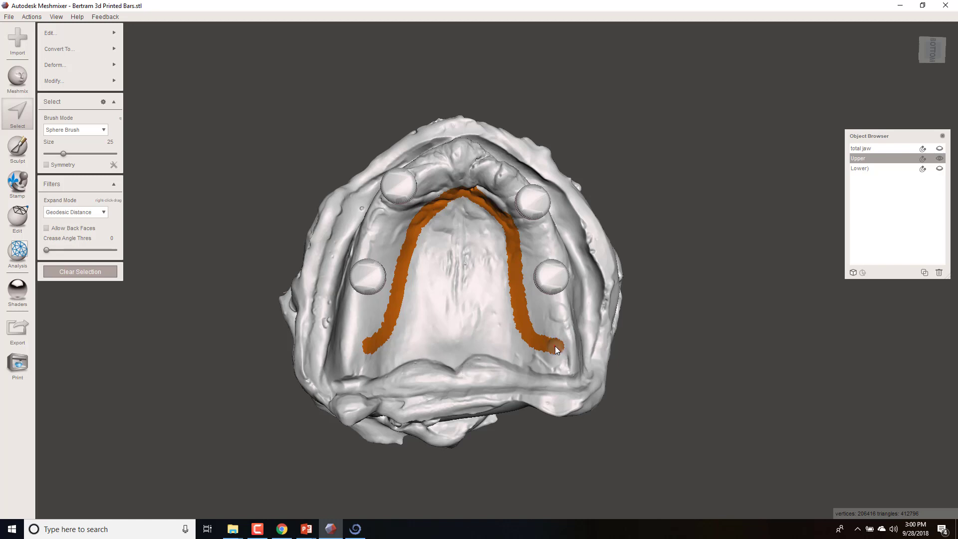
mouse_move(555, 349)
mouse_down()
mouse_move(559, 306)
mouse_move(526, 301)
mouse_move(515, 240)
mouse_move(543, 237)
mouse_up()
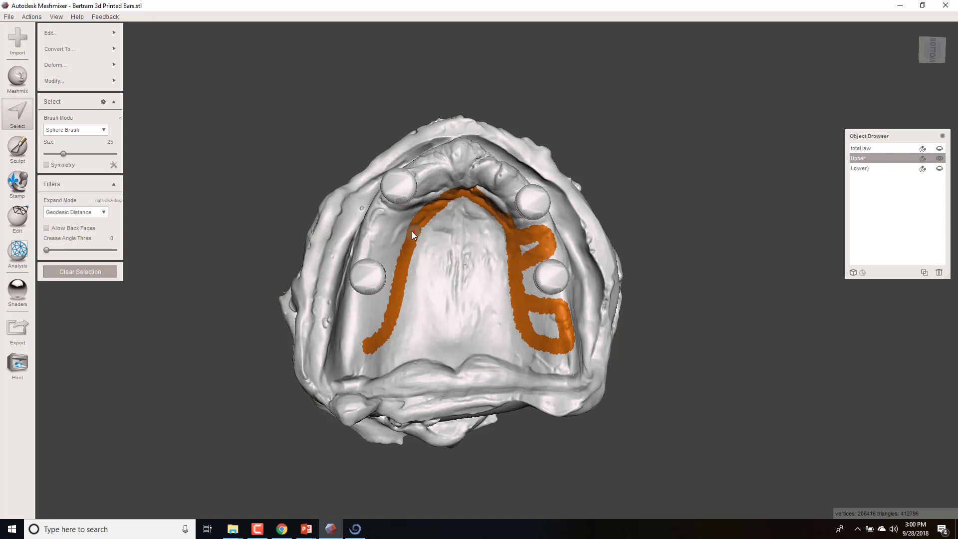
mouse_move(411, 226)
mouse_down()
mouse_move(373, 227)
mouse_move(374, 252)
mouse_move(391, 259)
mouse_up()
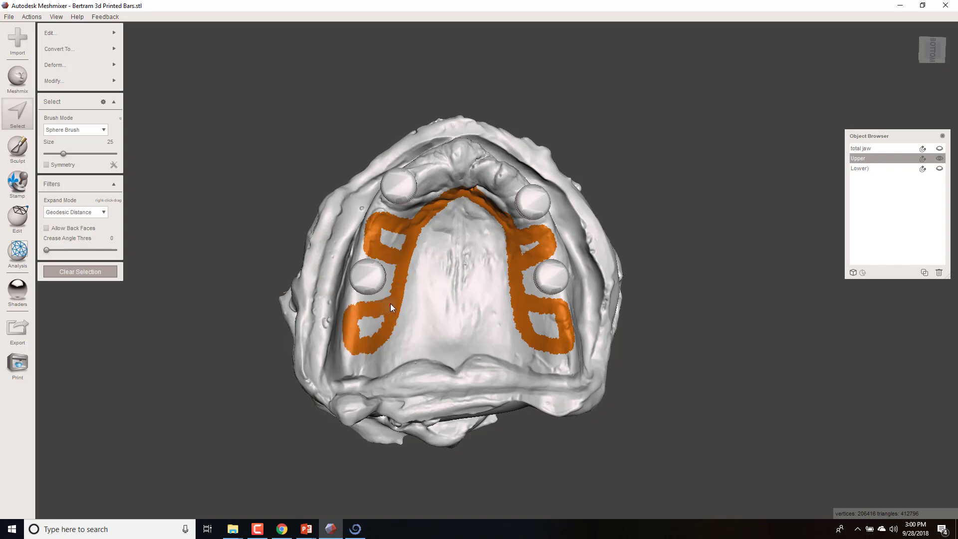
mouse_move(428, 199)
mouse_down()
mouse_move(443, 159)
mouse_move(483, 169)
mouse_move(504, 194)
mouse_up()
- Smooth the boundary of the selected frame outline with the default smoothing settings
right_drag(520, 257, 482, 254)
mouse_move(65, 84)
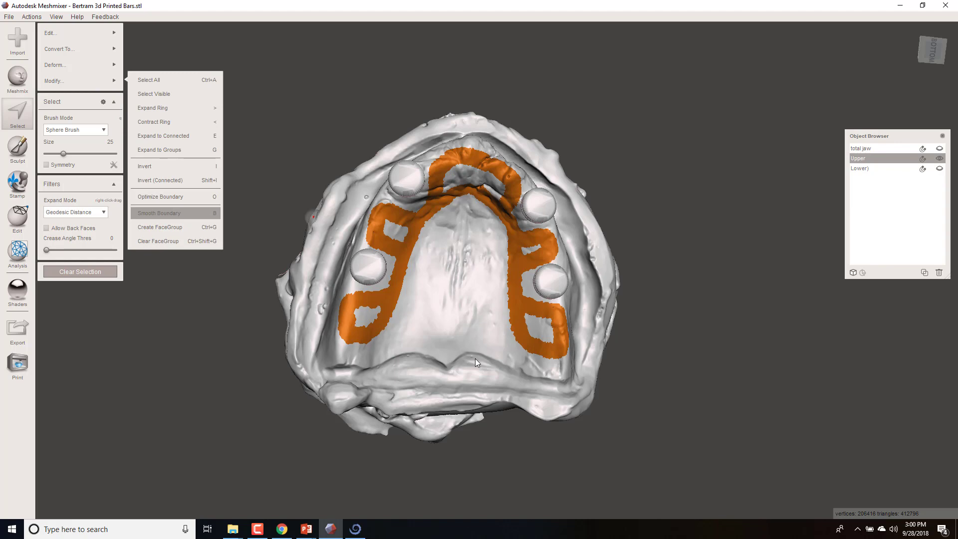
scroll(477, 325, up, 3)
right_drag(478, 325, 471, 271)
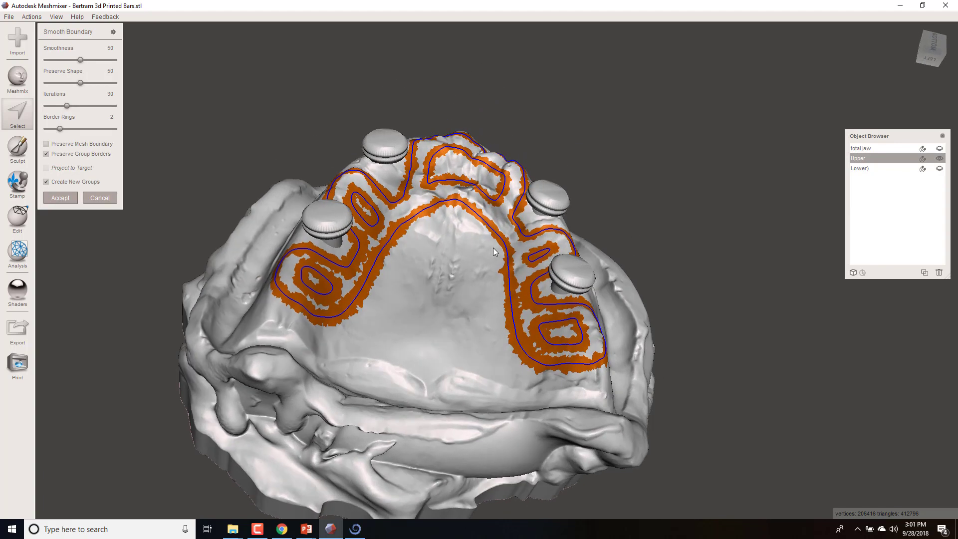
key(Return)
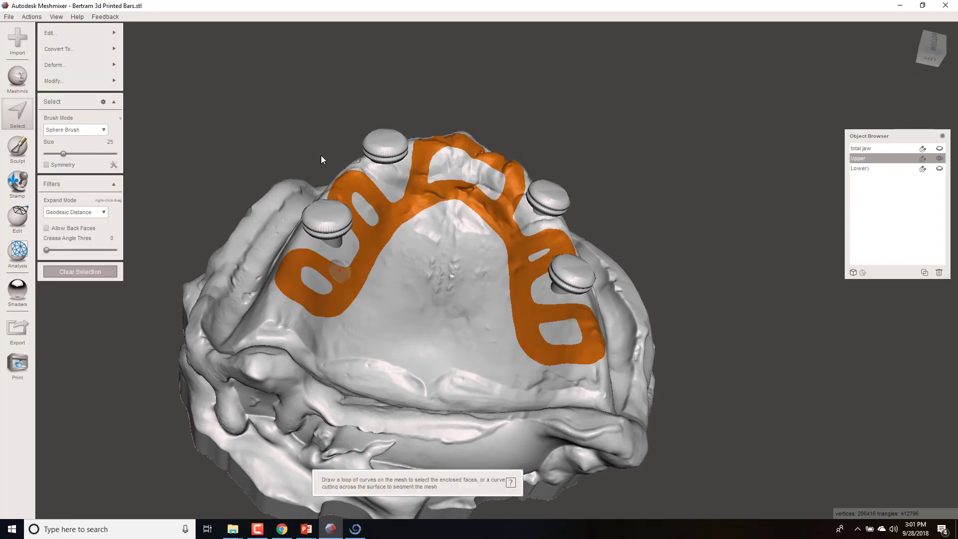
- Offset the selected frame area by 1 mm from the model surface, without connecting it
mouse_move(82, 32)
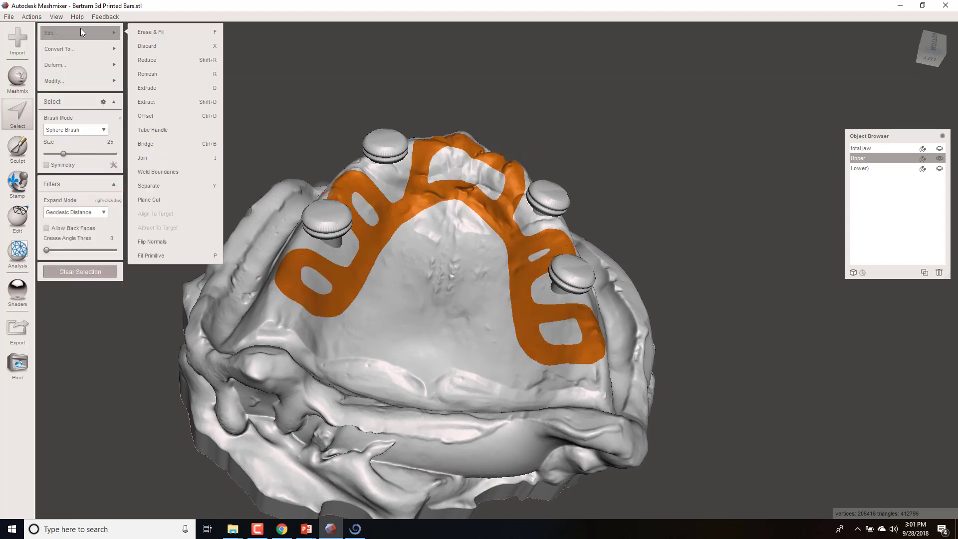
click(149, 115)
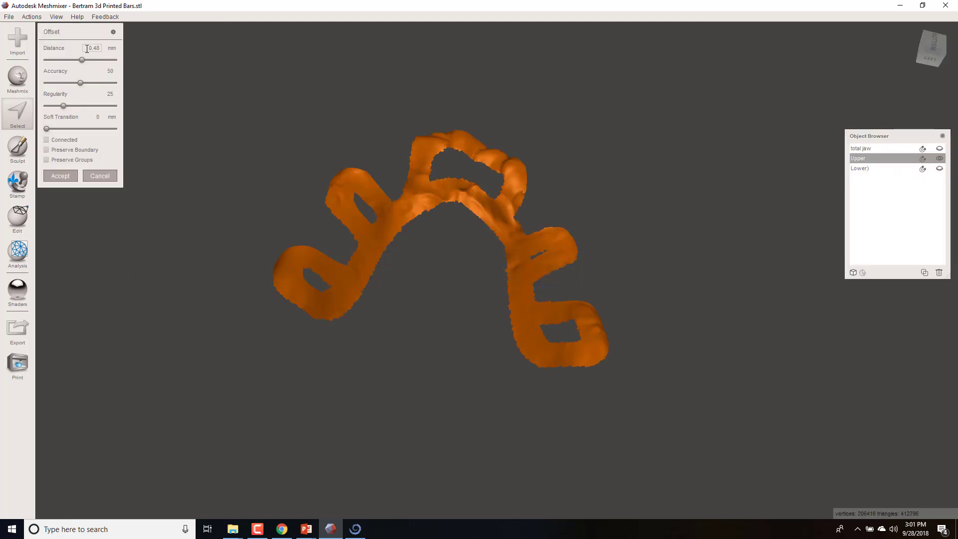
drag(87, 49, 457, 95)
text(1)
key(Return)
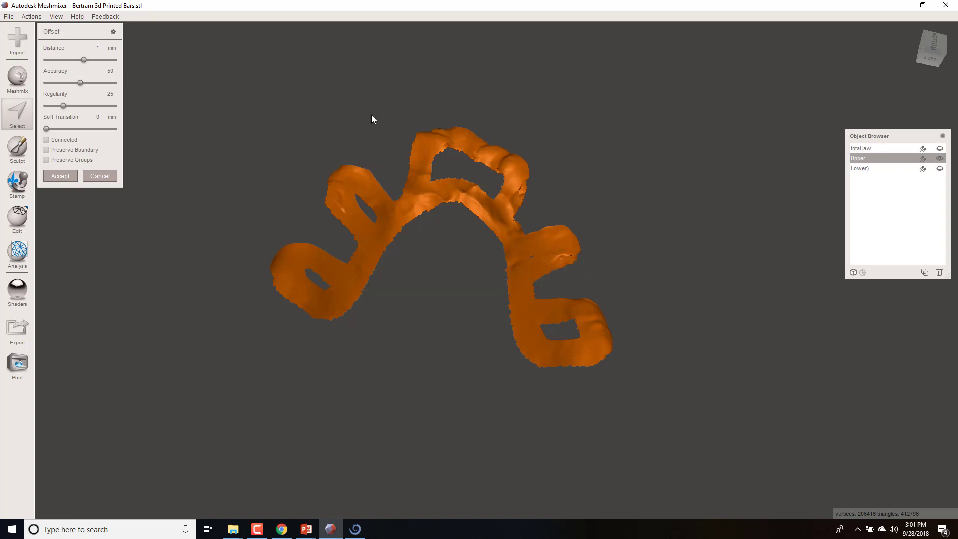
right_drag(426, 340, 556, 265)
scroll(555, 261, up, 3)
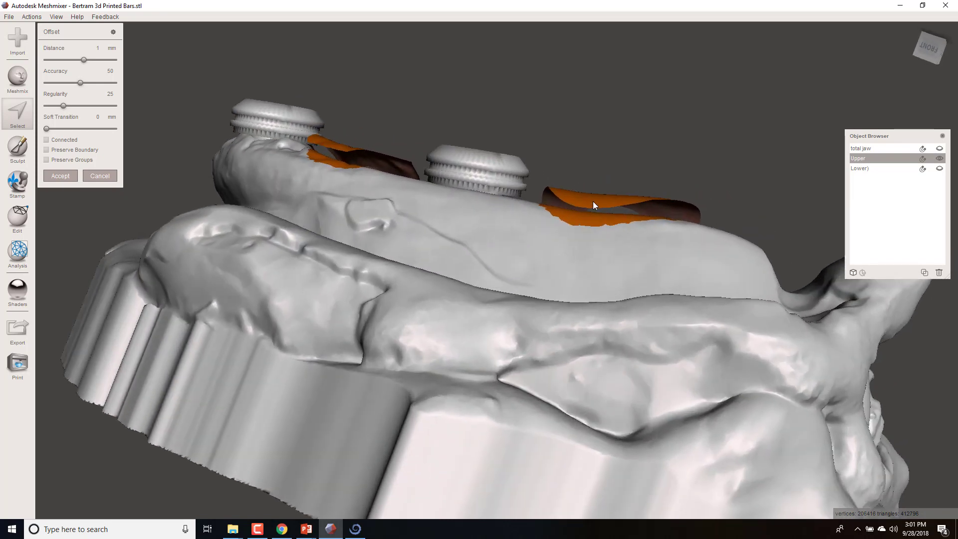
right_drag(604, 207, 281, 288)
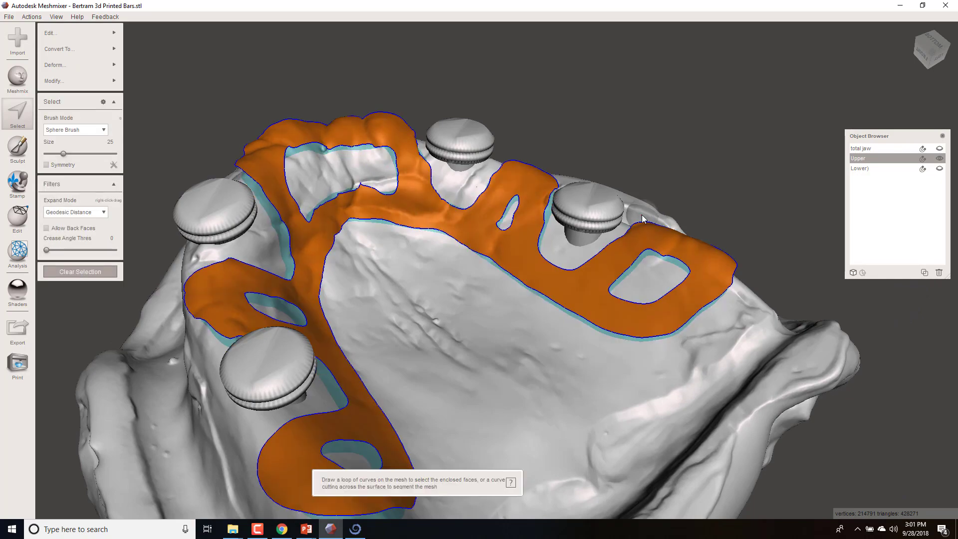
- Inspect the offset frame surface around the abutments and clear the selection
scroll(561, 217, down, 5)
right_drag(574, 304, 591, 374)
scroll(540, 340, up, 2)
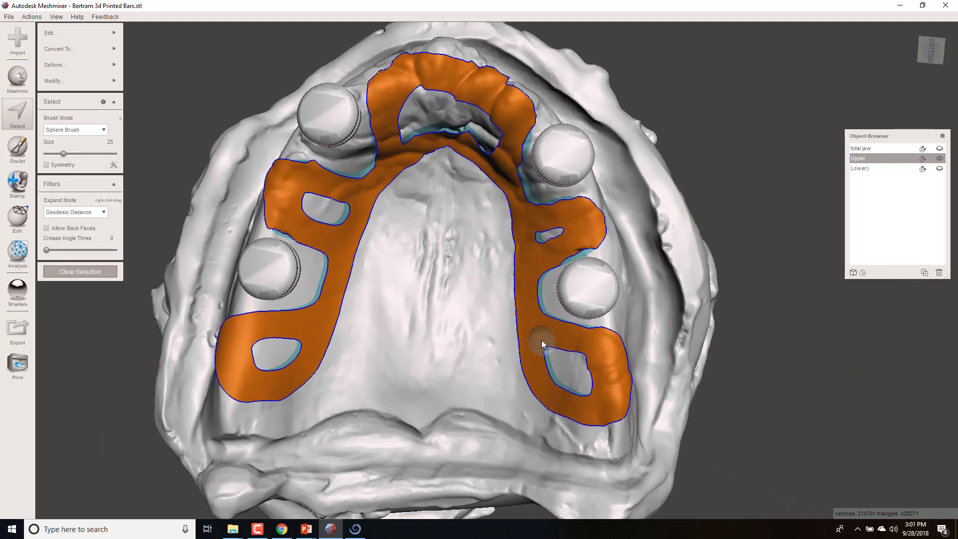
mouse_move(400, 234)
right_down()
mouse_move(435, 202)
mouse_move(419, 211)
right_up()
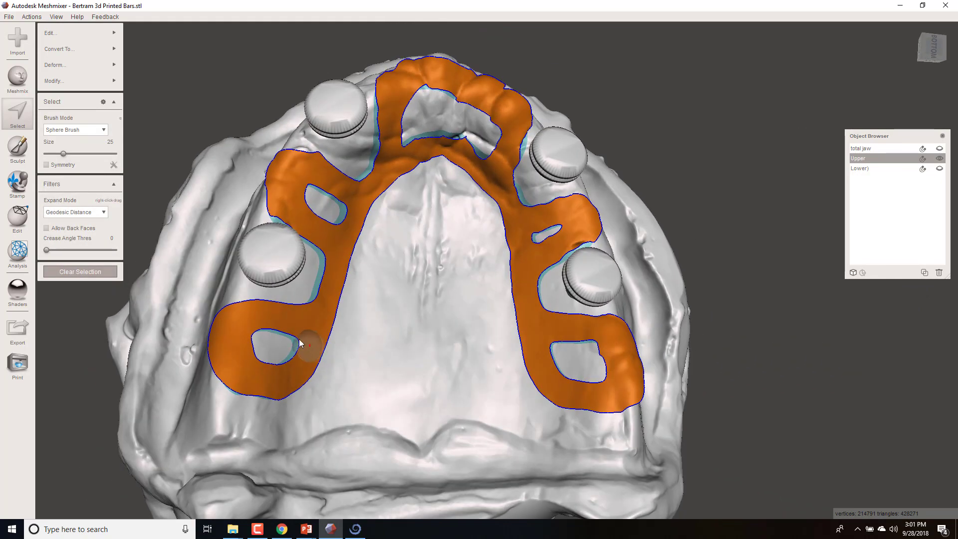
click(109, 274)
right_drag(447, 84, 670, 240)
right_drag(419, 214, 438, 90)
- Select the whole offset frame surface on the Upper object and separate it into its own object
click(861, 168)
click(858, 158)
click(18, 115)
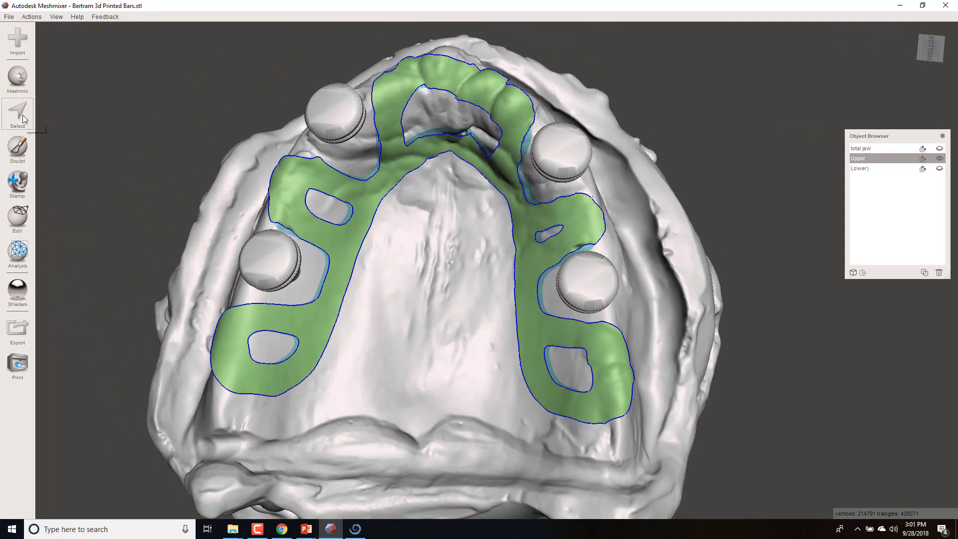
double_click(288, 200)
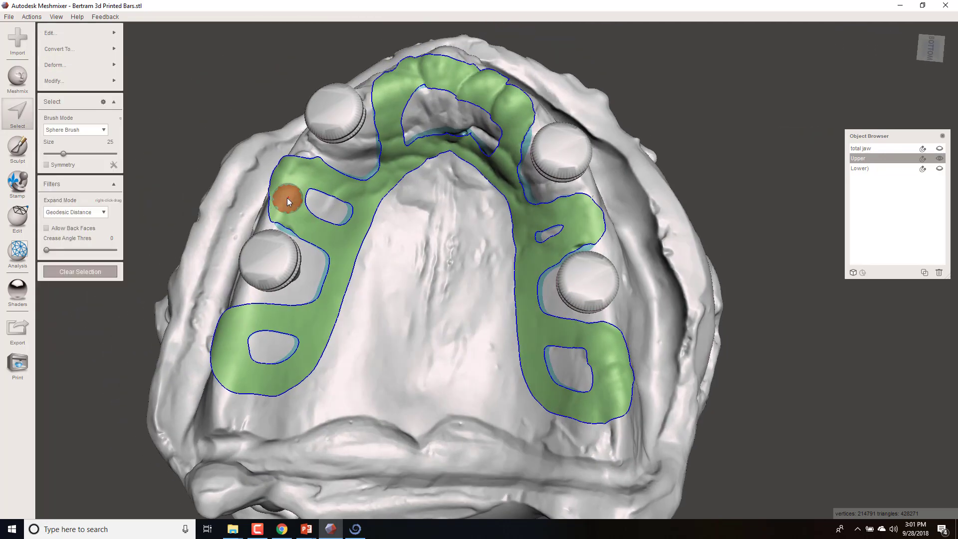
mouse_move(107, 35)
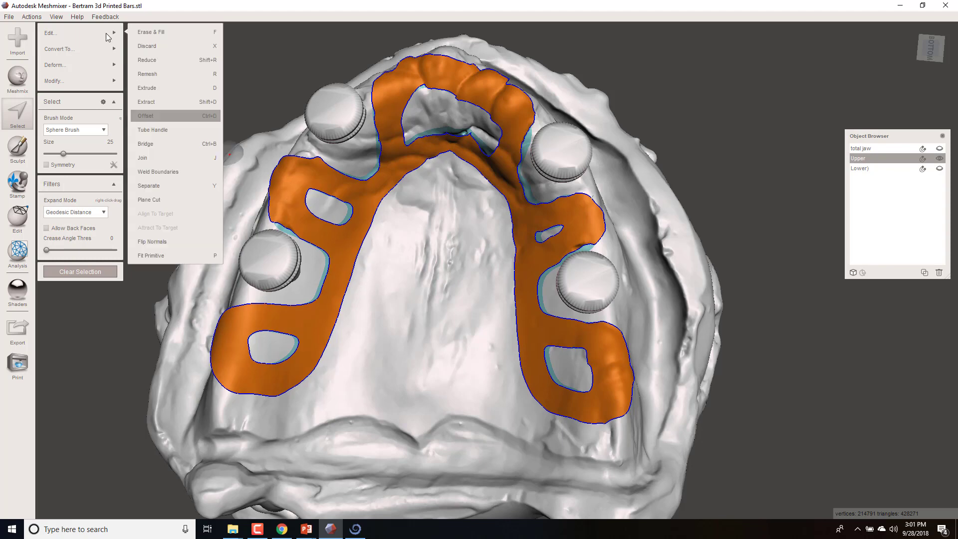
click(160, 185)
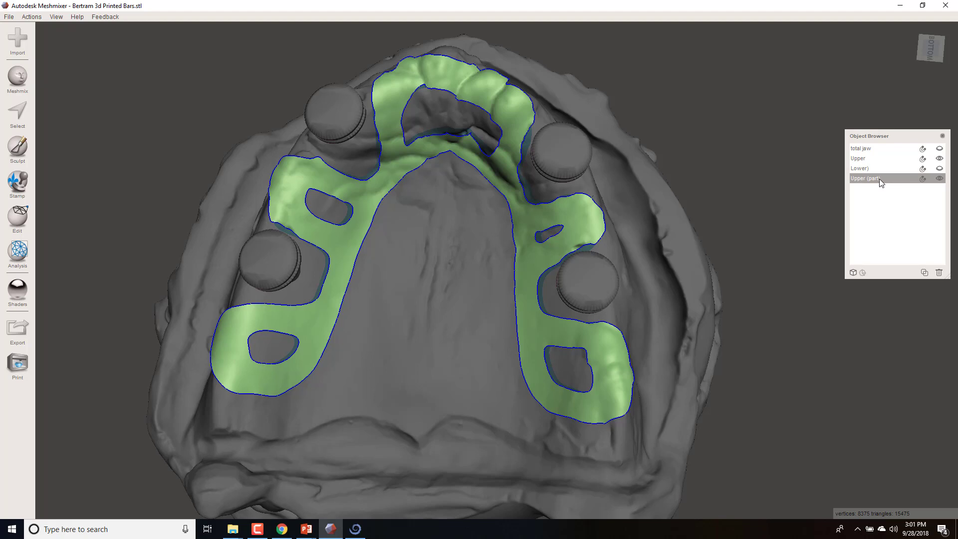
- Rename the separated part as frame
double_click(879, 178)
drag(883, 178, 745, 175)
text(frame)
key(Return)
- Select the entire surface of the separated frame object
right_drag(513, 335, 151, 244)
scroll(534, 232, up, 5)
right_drag(697, 293, 450, 391)
middle_drag(451, 391, 478, 468)
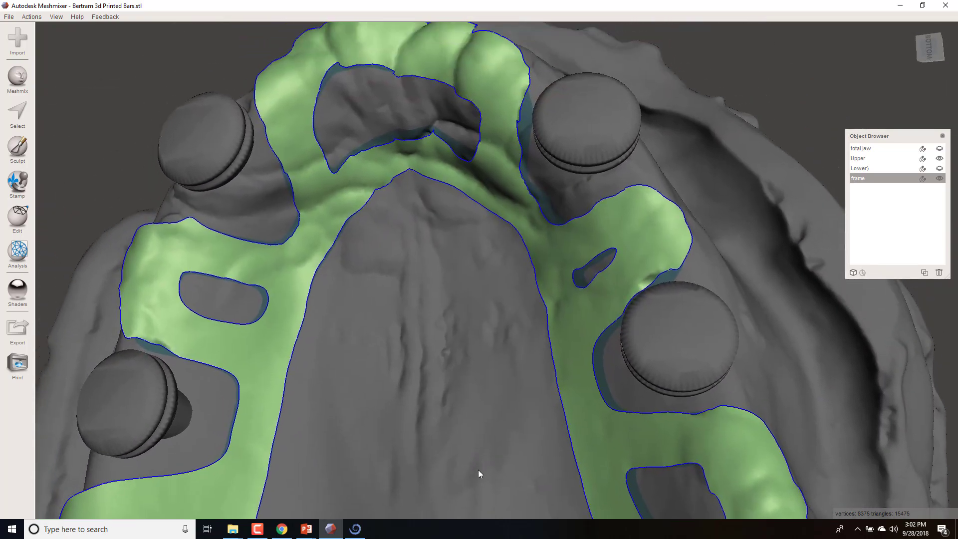
scroll(478, 469, down, 3)
right_drag(402, 351, 303, 226)
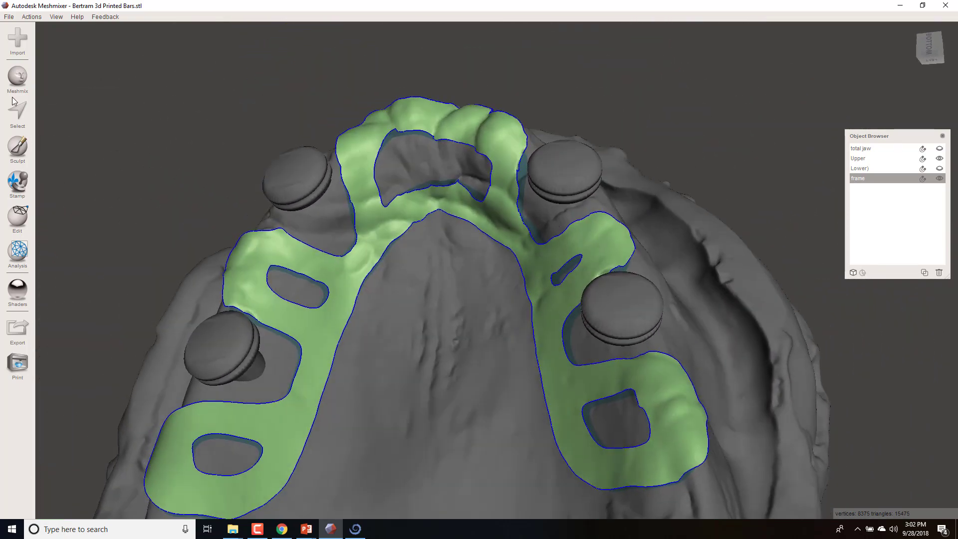
click(16, 118)
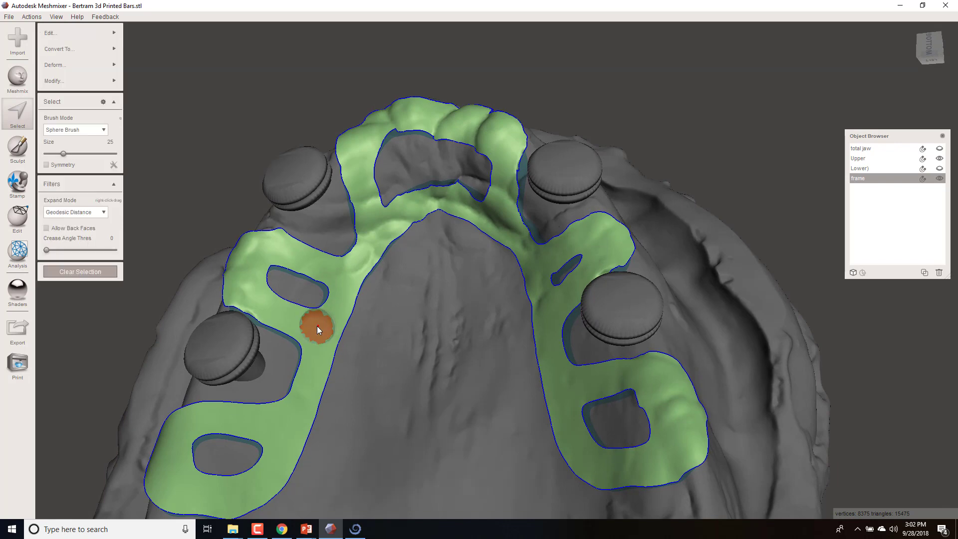
double_click(317, 325)
right_drag(445, 302, 423, 336)
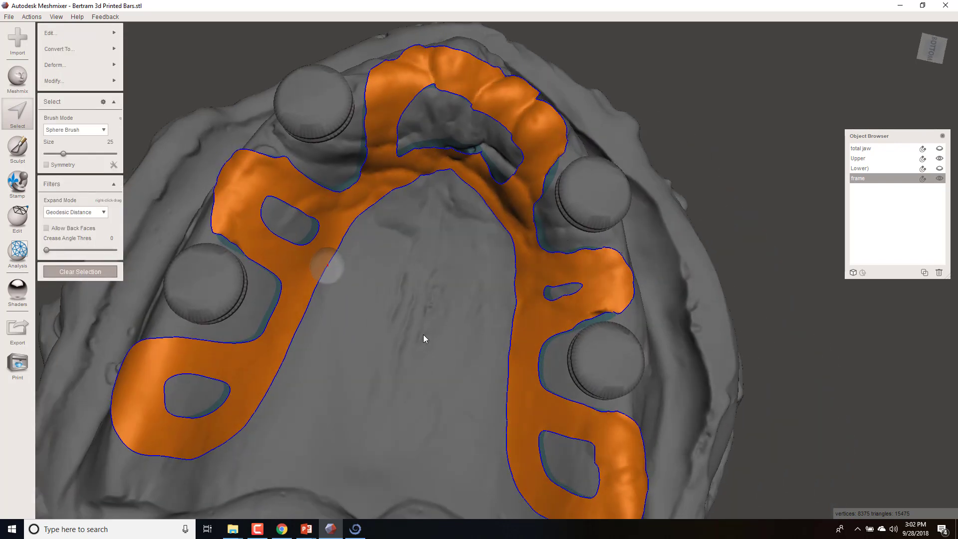
- Extrude the selected frame surface with an offset of 1 mm and accept it
mouse_move(94, 37)
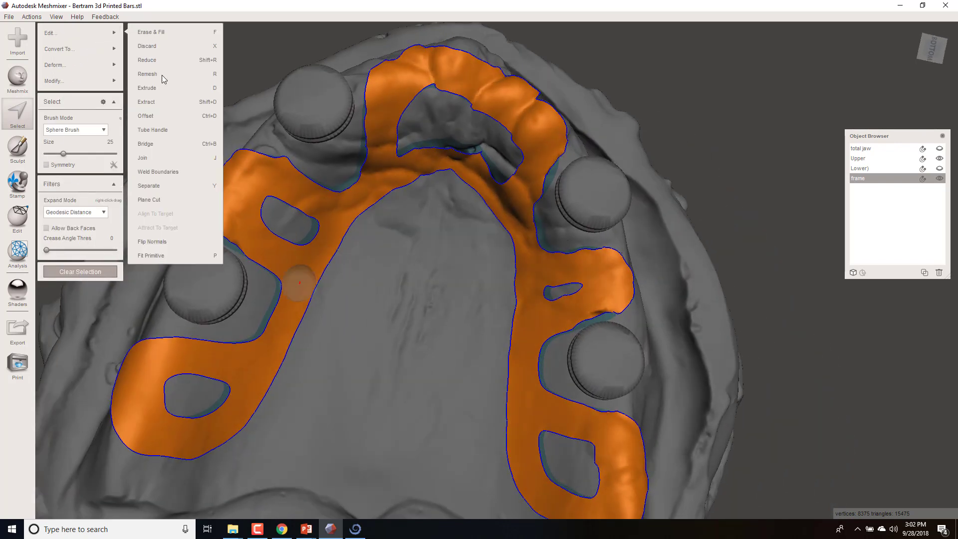
click(172, 90)
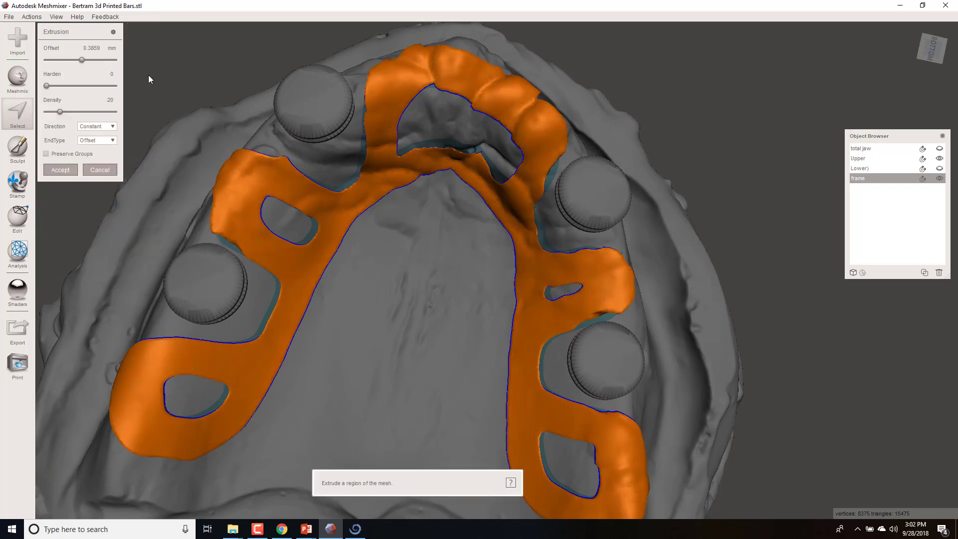
click(91, 48)
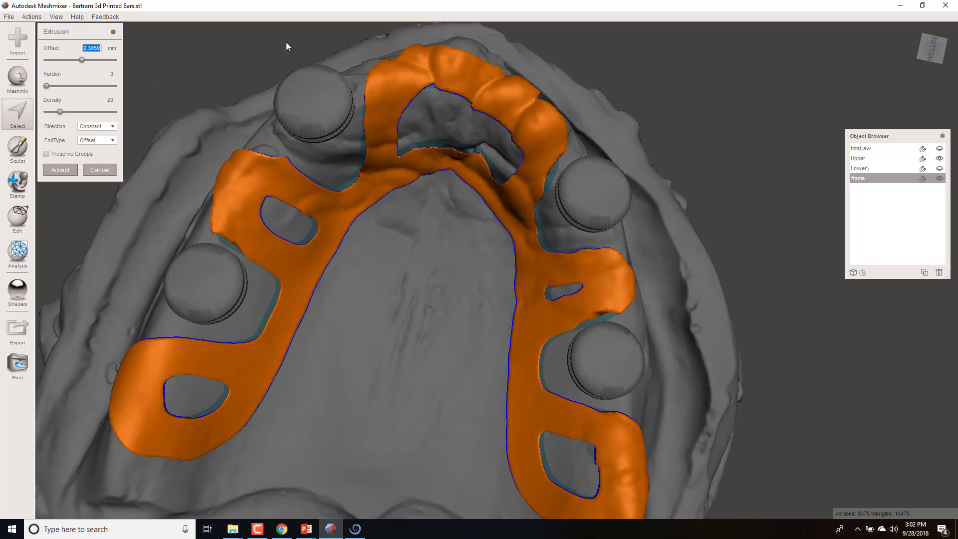
text(1)
key(Return)
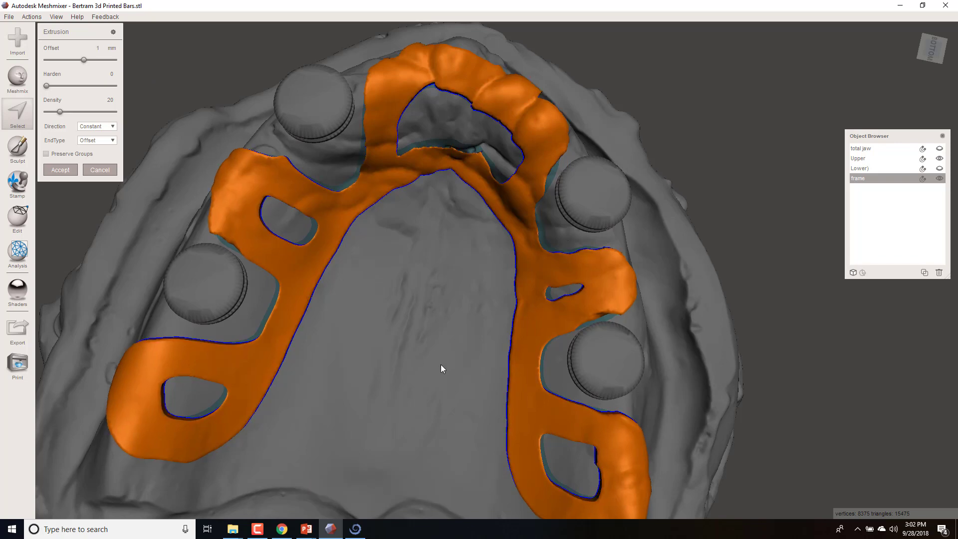
right_drag(441, 369, 542, 242)
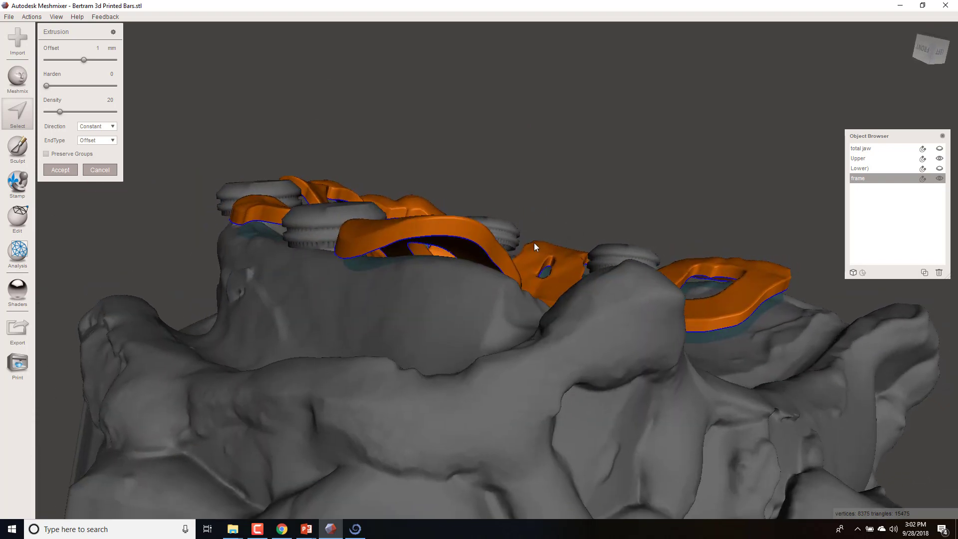
right_drag(623, 244, 64, 139)
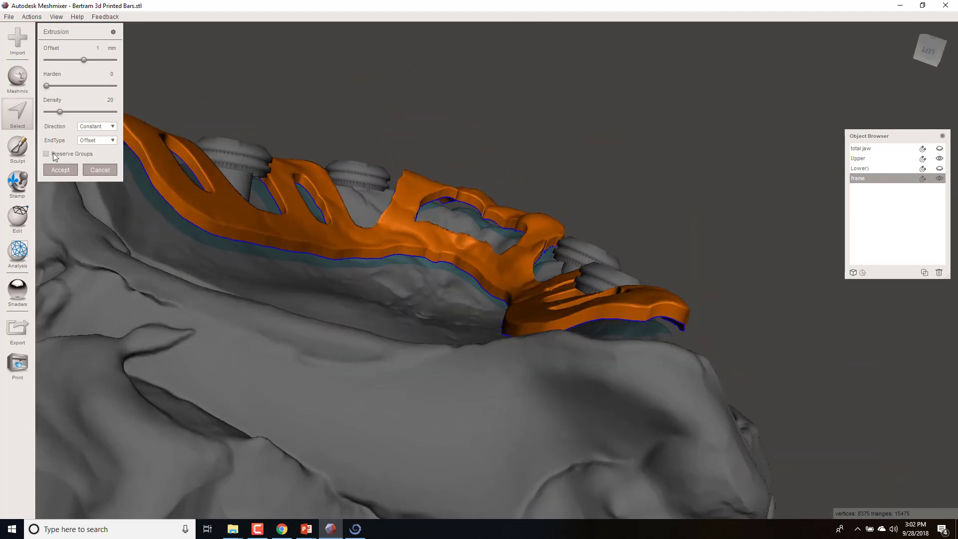
click(60, 170)
- Choose the RobustSmooth sculpting brush and hide the Upper object so only the frame is shown
right_drag(338, 146, 227, 234)
click(53, 80)
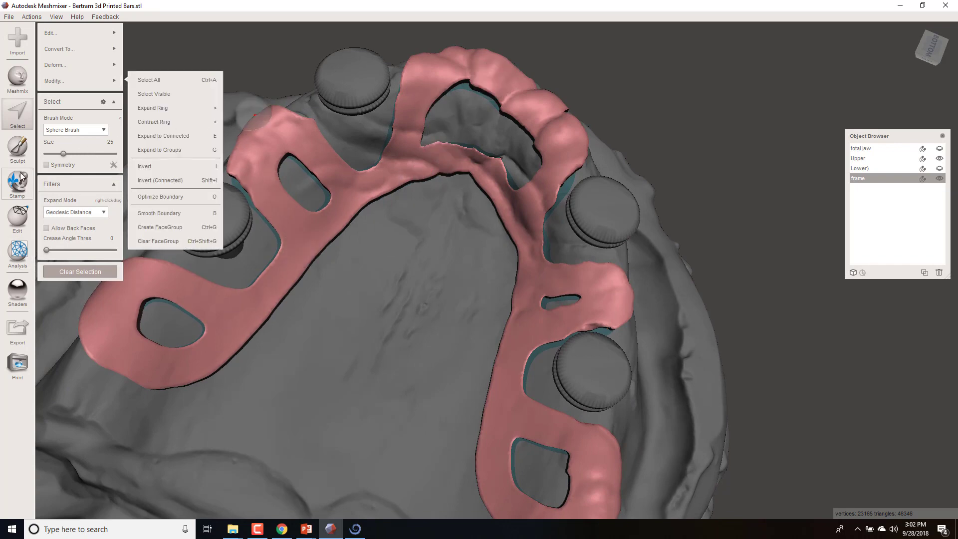
click(18, 145)
mouse_move(98, 55)
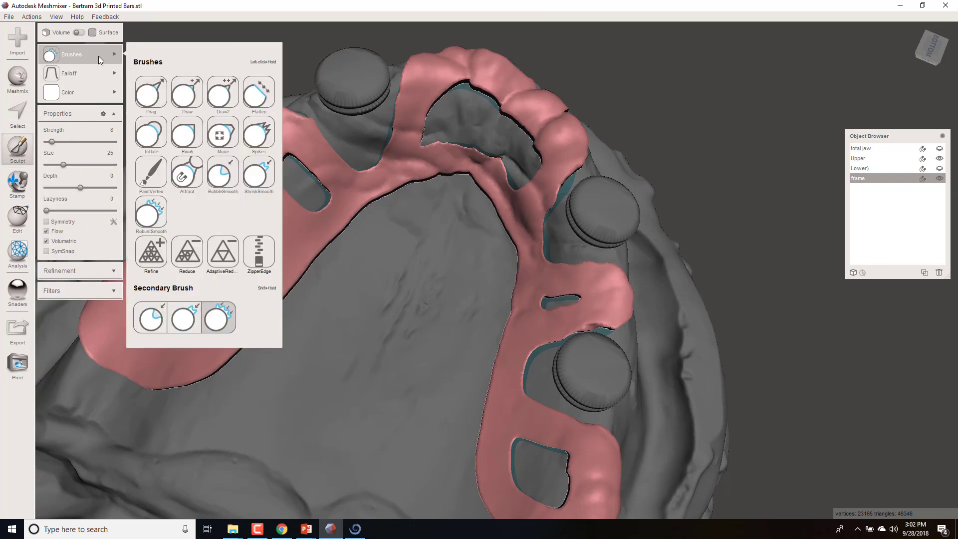
click(151, 213)
scroll(349, 264, up, 5)
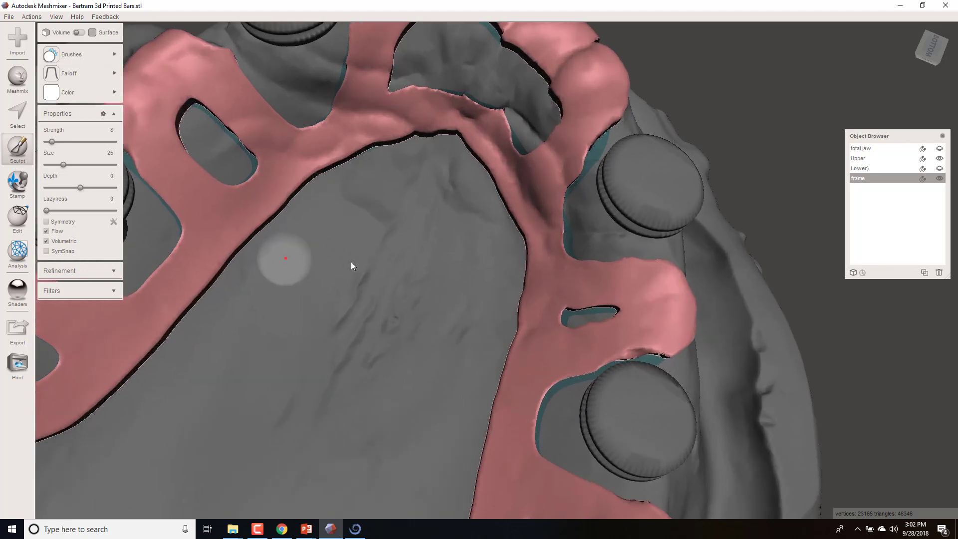
right_drag(349, 266, 345, 282)
right_drag(364, 242, 352, 284)
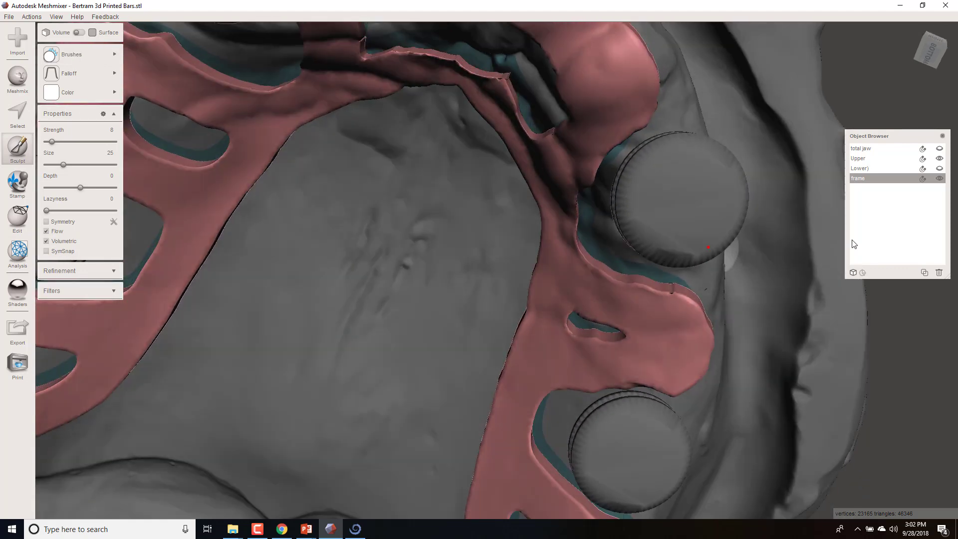
click(940, 158)
- Smooth the extruded side walls along the front opening's palatal band and the adjoining arm edge
right_drag(507, 144, 501, 179)
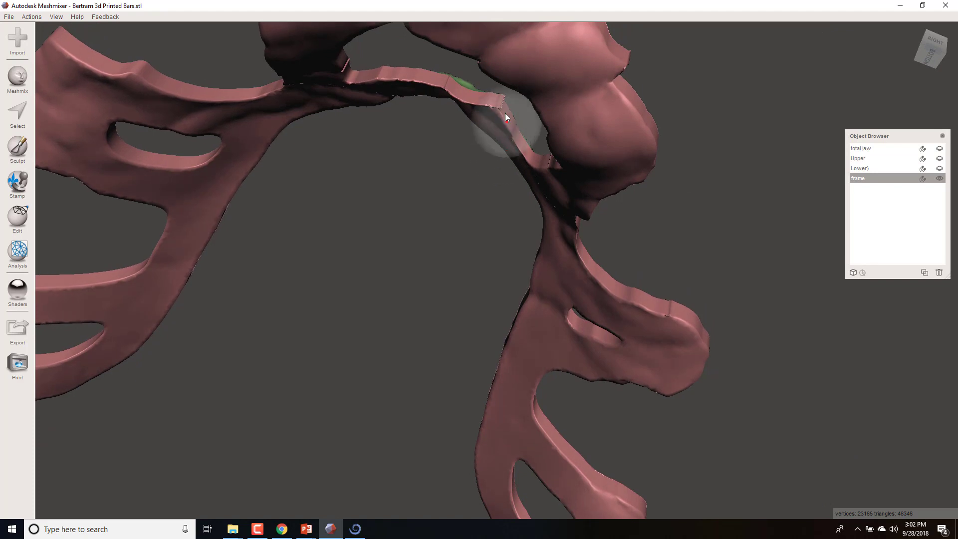
mouse_move(498, 101)
mouse_down()
mouse_move(424, 77)
mouse_move(343, 67)
mouse_up()
mouse_move(379, 182)
right_down()
mouse_move(419, 184)
mouse_move(373, 153)
right_up()
mouse_move(373, 157)
mouse_down()
mouse_move(340, 106)
mouse_move(200, 125)
mouse_up()
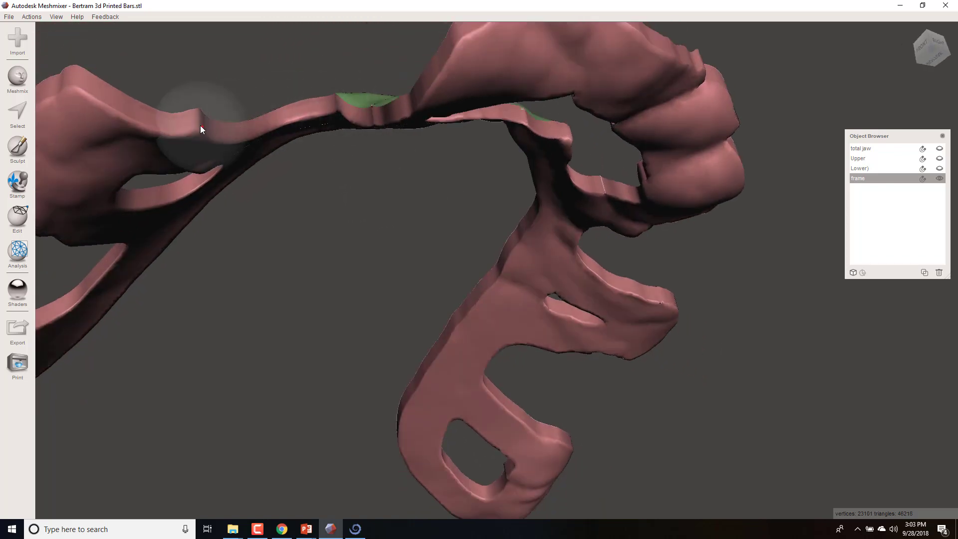
right_drag(199, 125, 328, 150)
drag(669, 184, 604, 156)
right_drag(604, 154, 615, 185)
- Smooth the frame's outer side wall at the front abutment recess and the edges around the front opening
drag(656, 208, 567, 181)
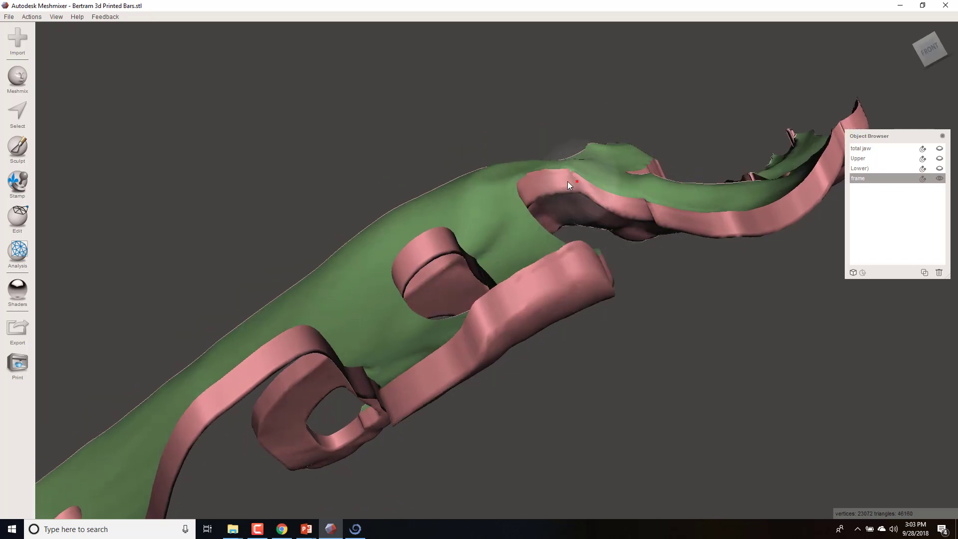
mouse_move(667, 224)
right_down()
mouse_move(695, 258)
mouse_move(620, 288)
right_up()
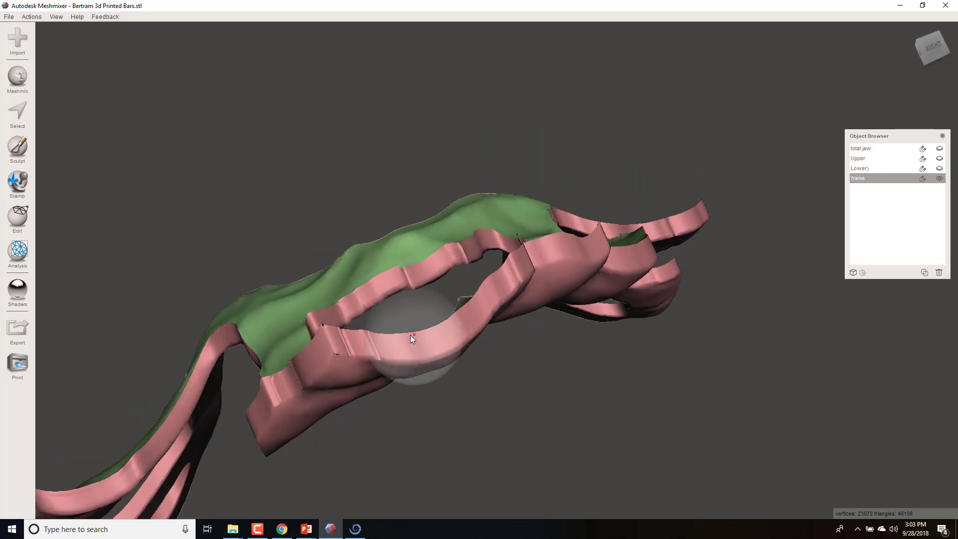
drag(333, 336, 322, 323)
mouse_move(542, 351)
right_down()
mouse_move(554, 357)
mouse_move(494, 381)
right_up()
drag(467, 363, 477, 395)
right_drag(513, 400, 509, 294)
right_drag(536, 347, 521, 149)
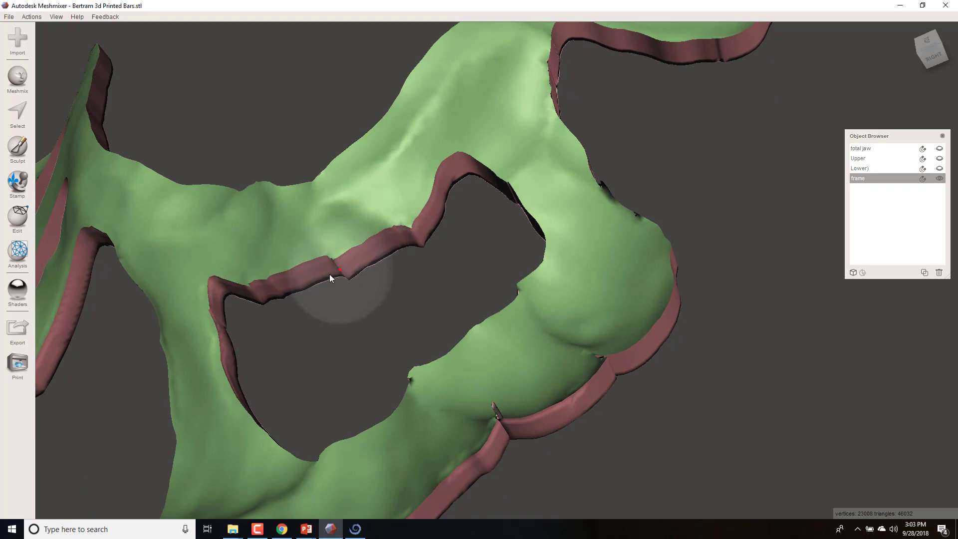
- Smooth the notches and spikes along the outer edge of the frame's front arch
right_drag(423, 341, 461, 348)
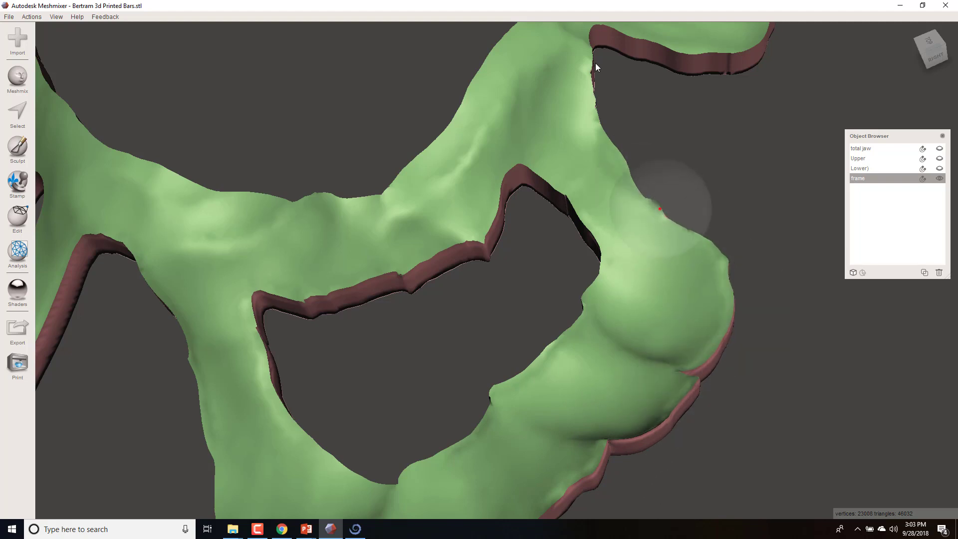
mouse_move(597, 67)
mouse_down()
mouse_move(668, 41)
mouse_move(735, 56)
mouse_move(713, 71)
mouse_up()
right_drag(804, 222, 508, 327)
drag(371, 447, 376, 437)
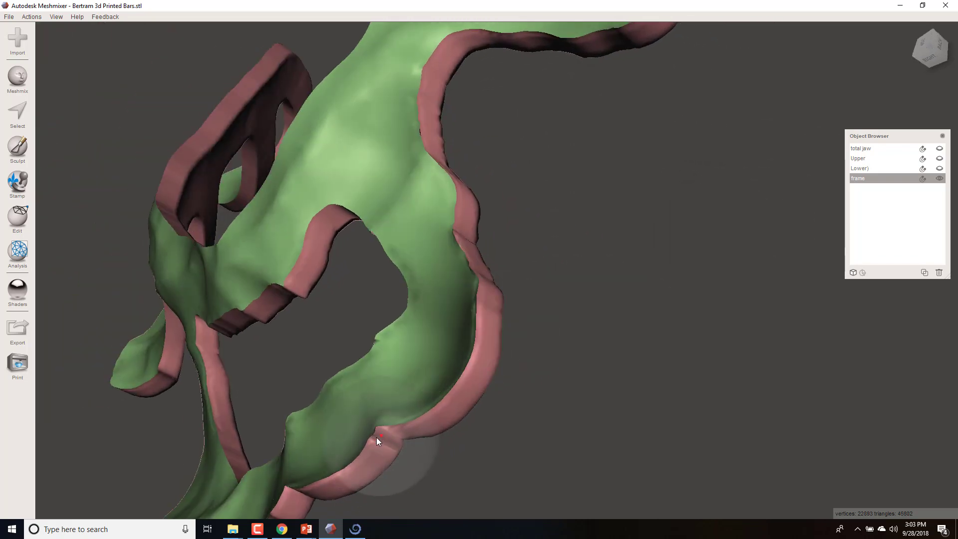
mouse_move(527, 414)
right_down()
mouse_move(540, 409)
mouse_move(528, 413)
mouse_move(526, 446)
mouse_move(511, 414)
mouse_move(618, 306)
right_up()
- Smooth the remaining uneven edges of the front arch and the neighbouring side arms
scroll(525, 445, down, 5)
right_drag(562, 358, 564, 334)
middle_drag(618, 285, 454, 409)
right_drag(573, 324, 438, 391)
scroll(408, 414, up, 4)
scroll(408, 414, up, 3)
middle_drag(424, 399, 442, 354)
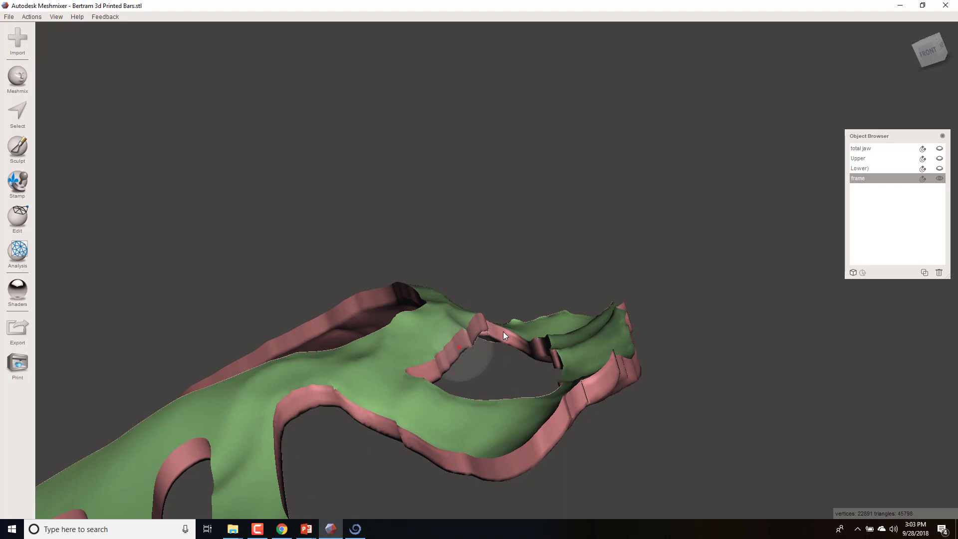
right_drag(499, 433, 537, 404)
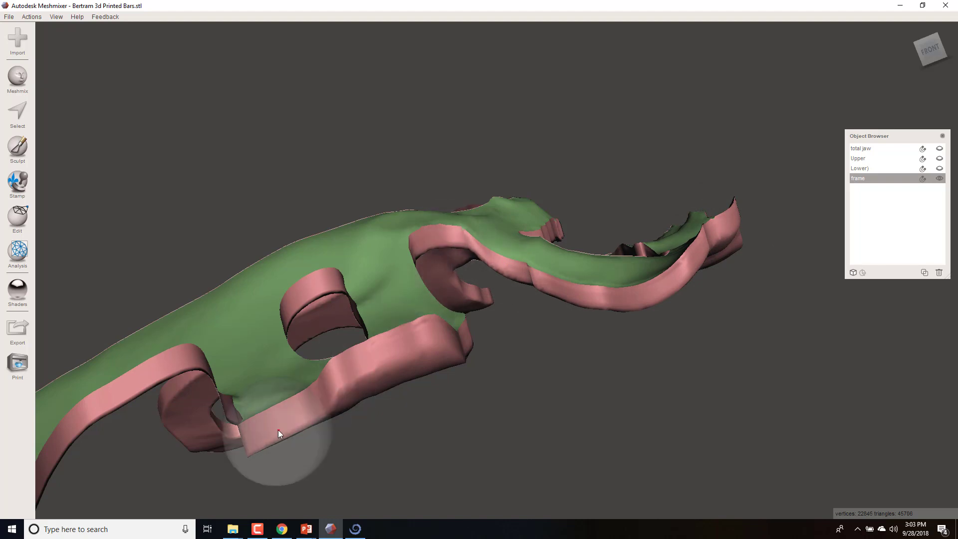
- Inspect the smoothed frame from above, the front and the side for remaining rough edges
scroll(448, 418, down, 5)
right_drag(448, 417, 540, 515)
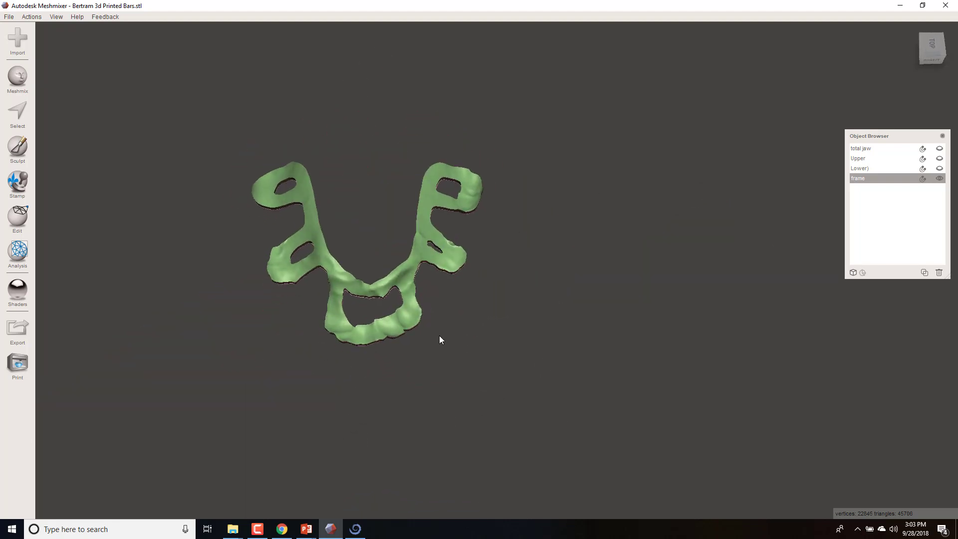
scroll(439, 335, up, 5)
right_drag(439, 339, 427, 254)
middle_drag(427, 254, 441, 438)
scroll(430, 282, down, 2)
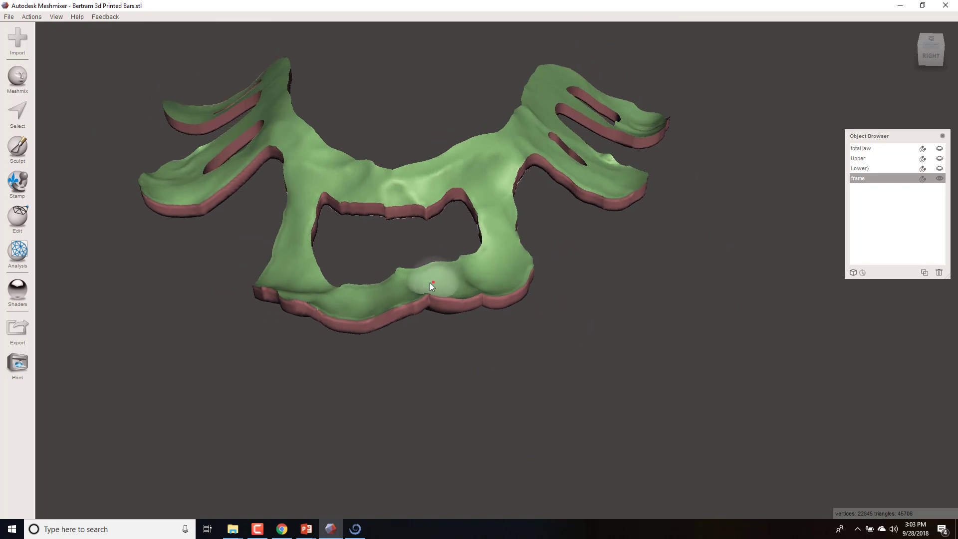
right_drag(439, 296, 624, 260)
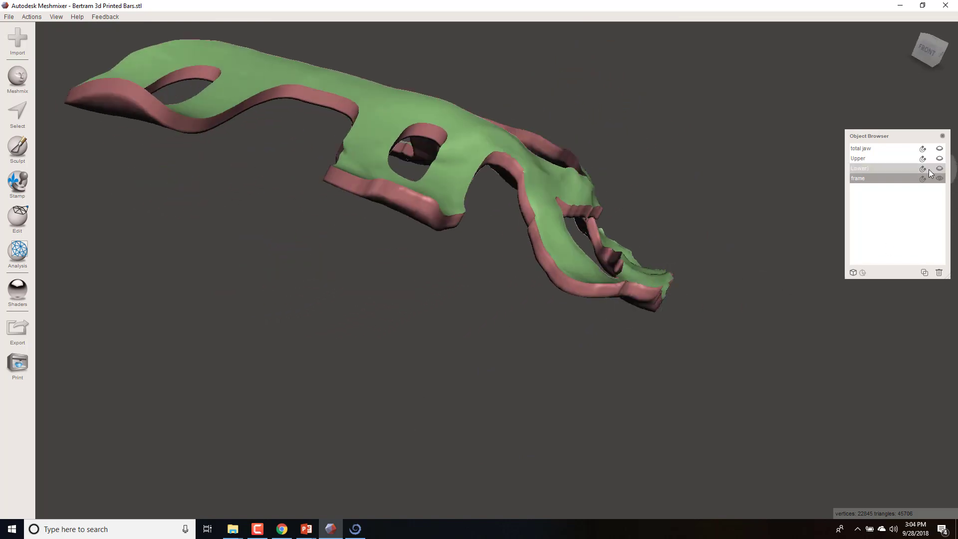
- Show the Upper object again and make it the see-through target for the frame
click(938, 159)
right_drag(208, 233, 685, 287)
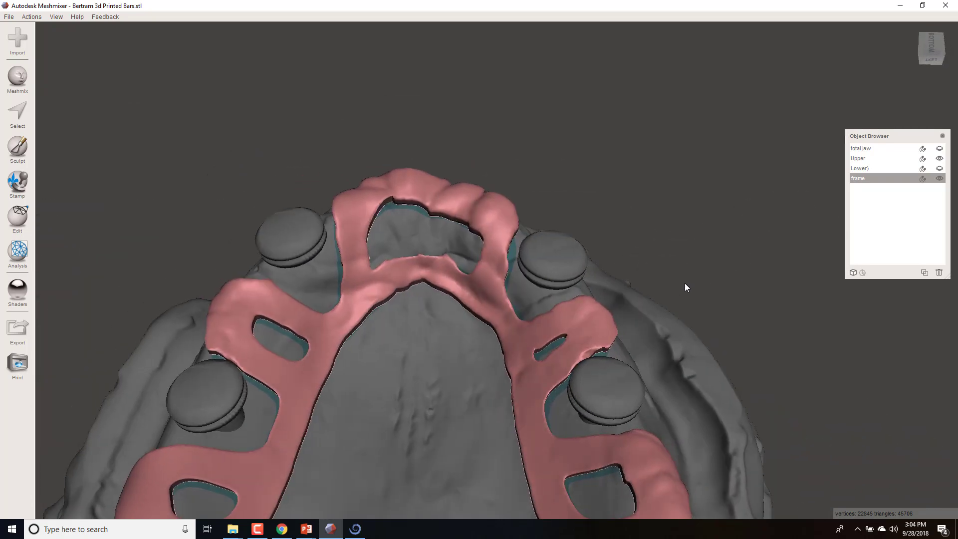
click(923, 160)
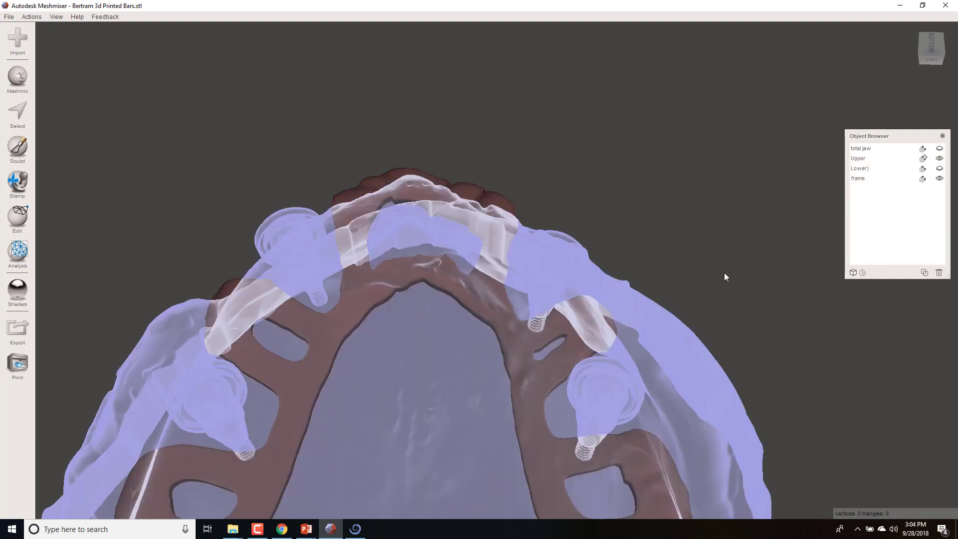
- Make the frame the active object and choose the Attract sculpting brush
right_drag(725, 277, 506, 190)
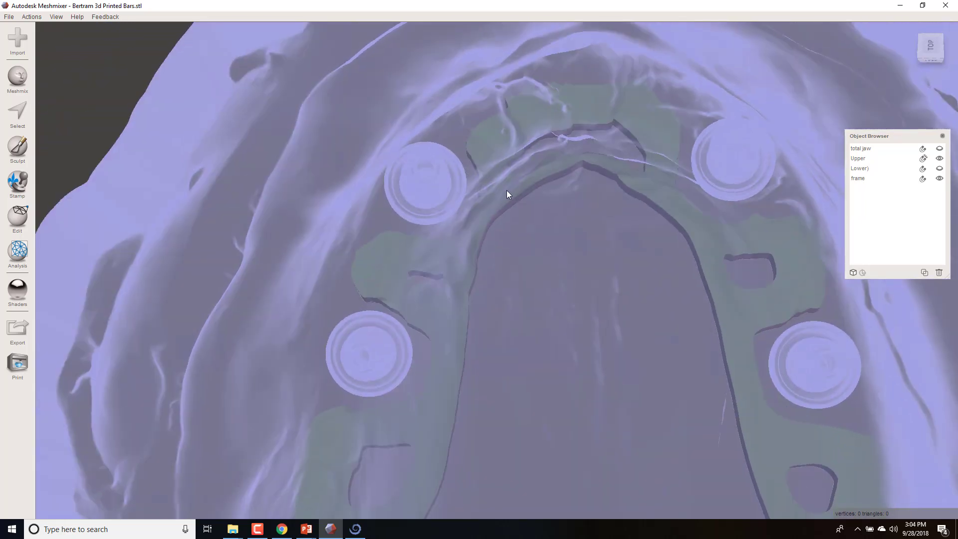
middle_drag(506, 190, 571, 79)
scroll(519, 199, up, 5)
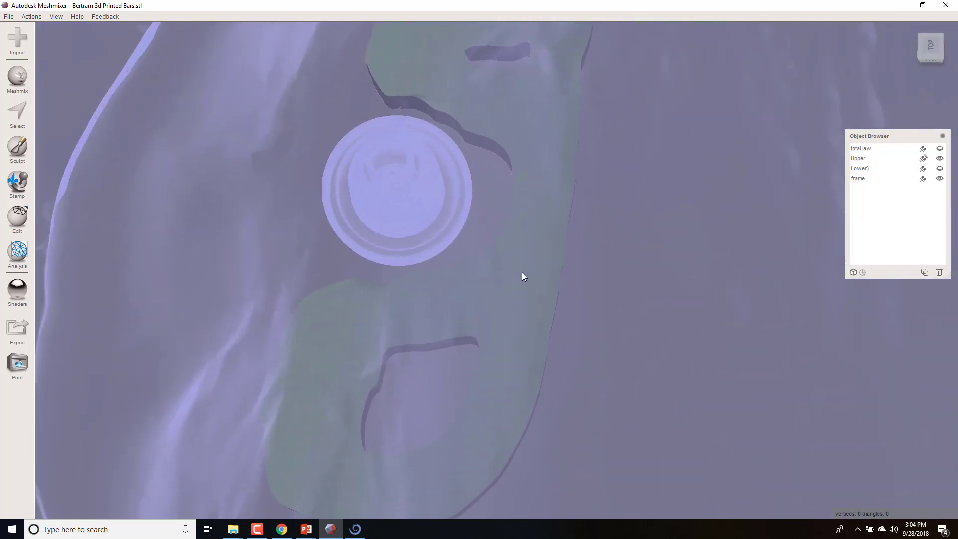
middle_drag(522, 276, 531, 171)
click(865, 179)
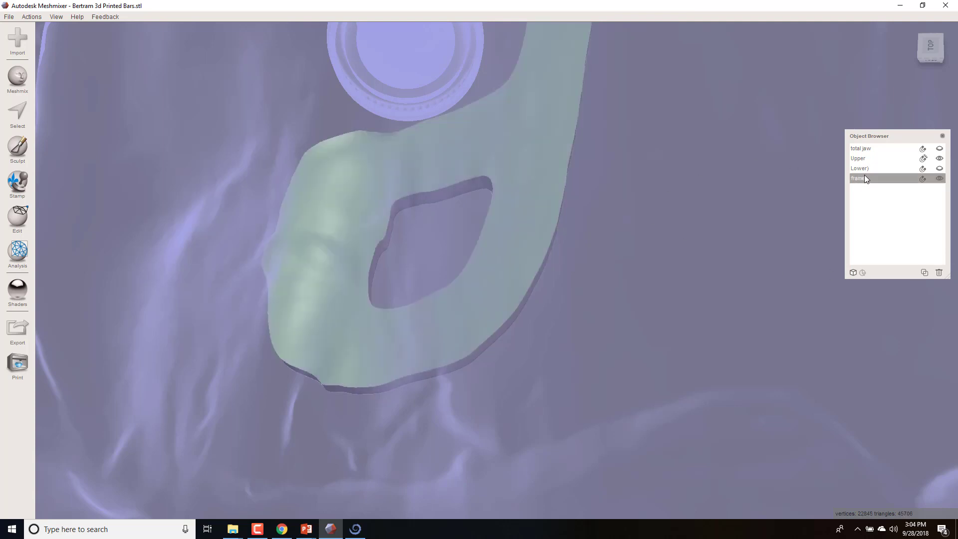
click(18, 147)
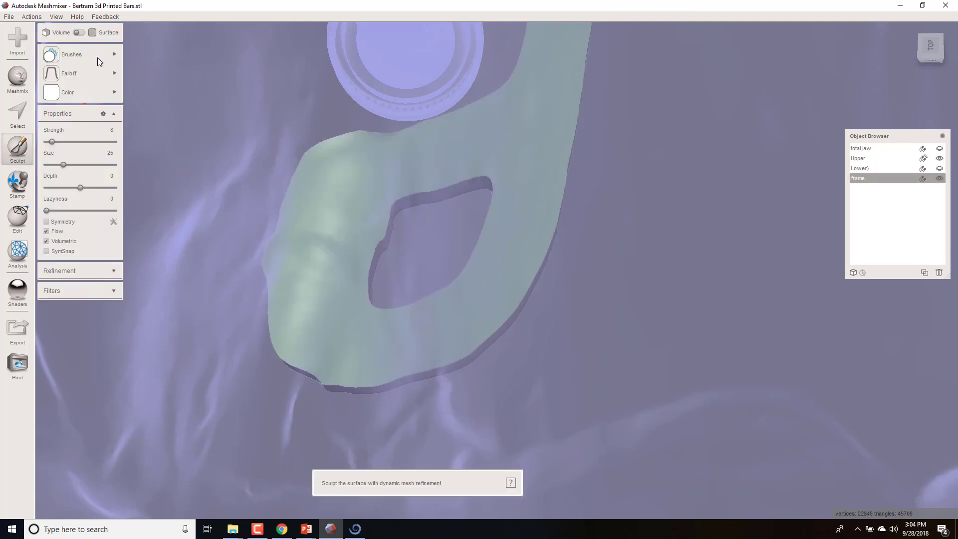
click(100, 56)
click(185, 177)
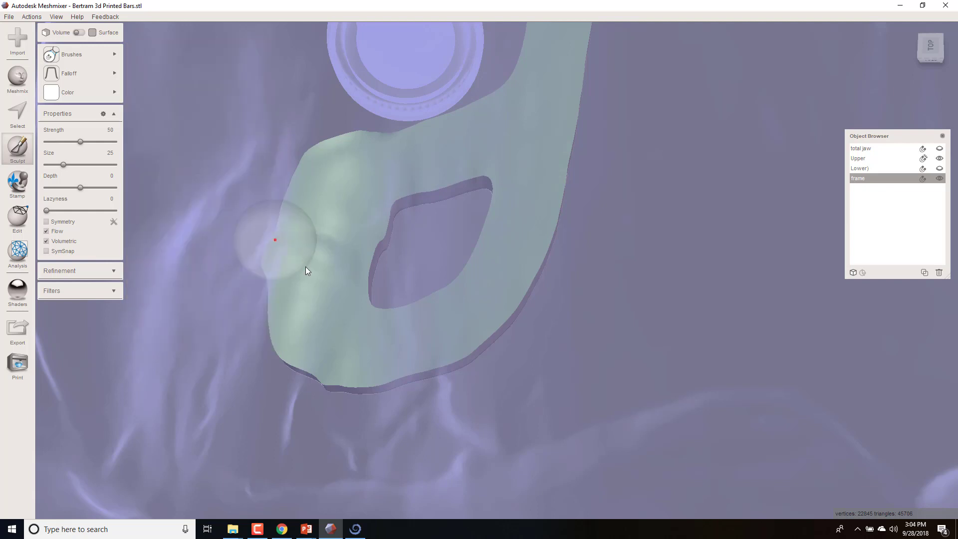
- Pull the frame down to the jaw behind the opening at one side arm's rear end with the Attract brush, and dismiss the notification
mouse_move(424, 345)
mouse_down()
mouse_move(327, 337)
mouse_move(388, 343)
mouse_up()
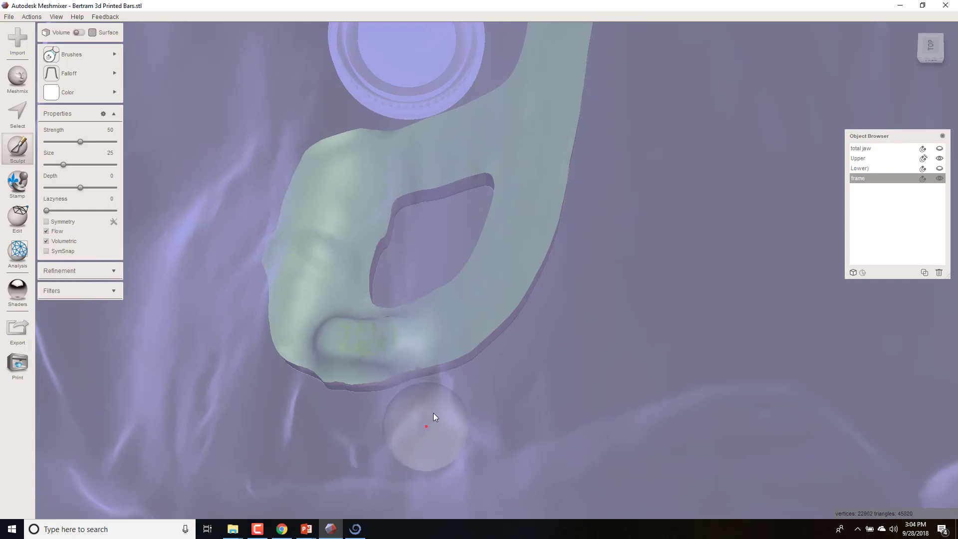
mouse_move(435, 409)
right_down()
mouse_move(393, 343)
mouse_move(424, 343)
mouse_move(385, 309)
right_up()
scroll(393, 343, up, 4)
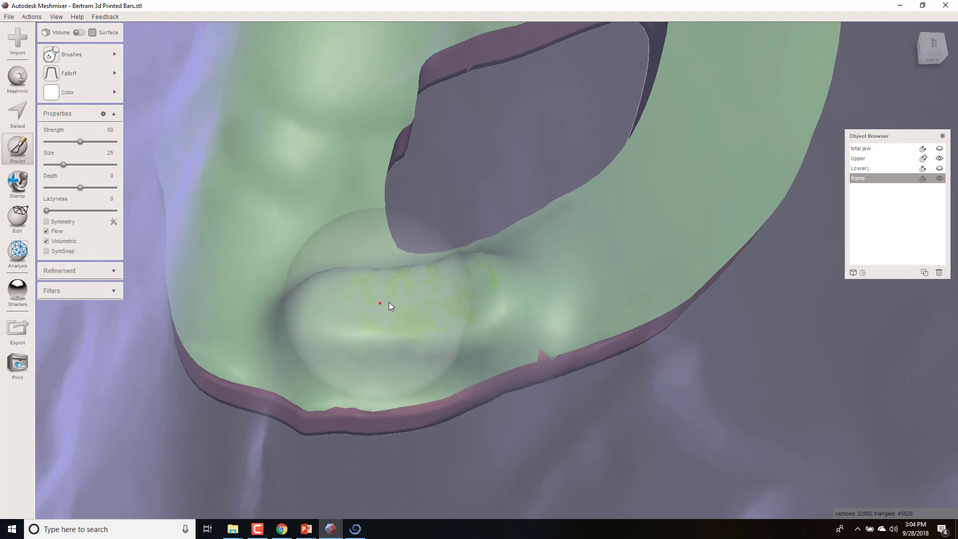
scroll(426, 288, down, 3)
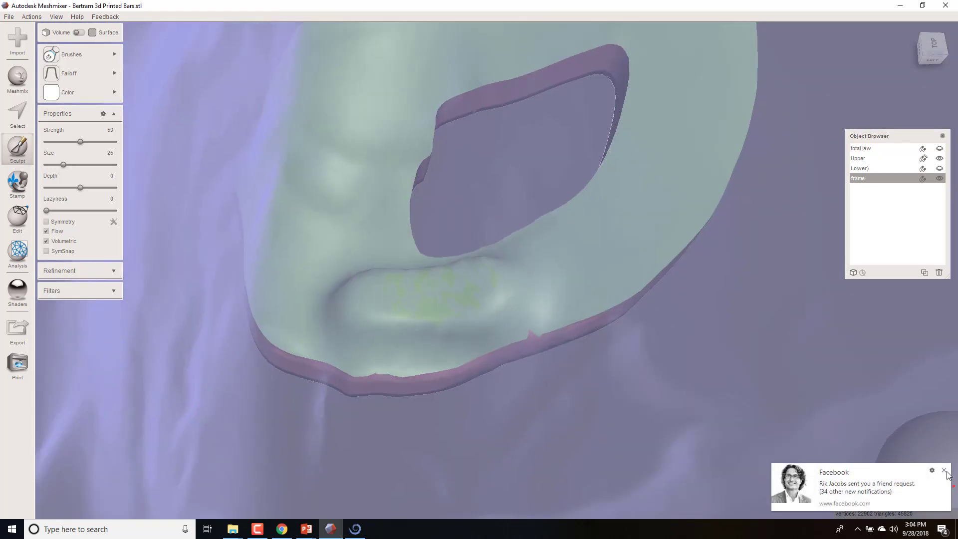
click(944, 471)
- Sculpt a matching contact area behind the opening at the opposite side arm's rear end with the Attract brush
middle_drag(850, 424, 722, 430)
scroll(721, 428, down, 4)
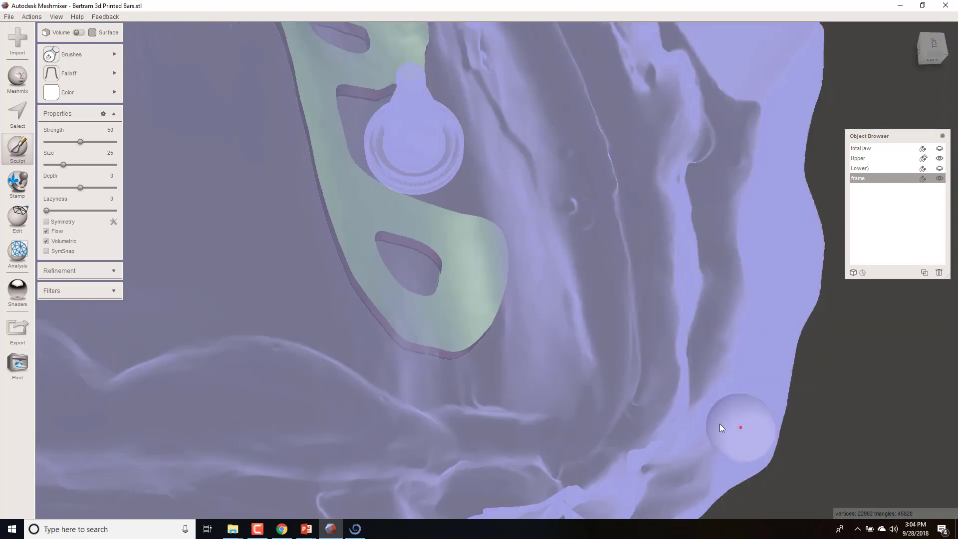
right_drag(224, 348, 232, 371)
scroll(284, 370, up, 4)
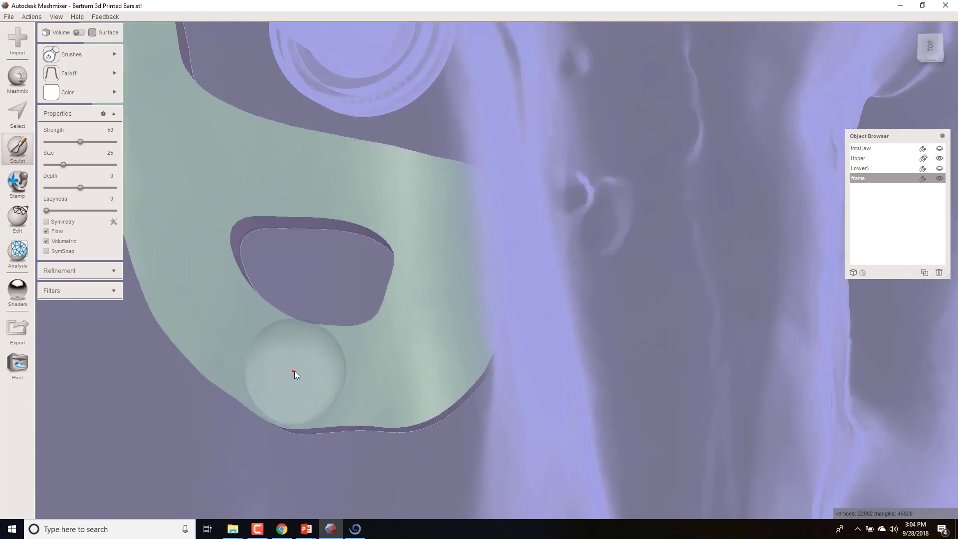
mouse_move(357, 372)
mouse_down()
mouse_move(284, 374)
mouse_move(312, 392)
mouse_move(348, 394)
mouse_move(376, 381)
mouse_move(352, 356)
mouse_move(293, 368)
mouse_move(299, 384)
mouse_move(378, 411)
mouse_move(409, 490)
mouse_up()
scroll(300, 385, down, 10)
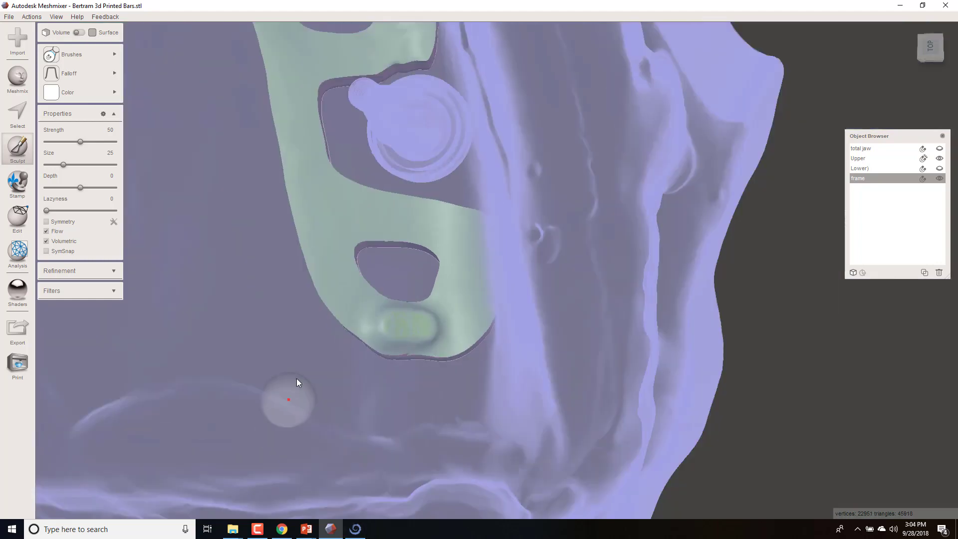
- Sculpt a third contact area at the middle of the front arch, ahead of its opening, with the Attract brush
middle_drag(270, 266, 319, 405)
scroll(366, 299, up, 5)
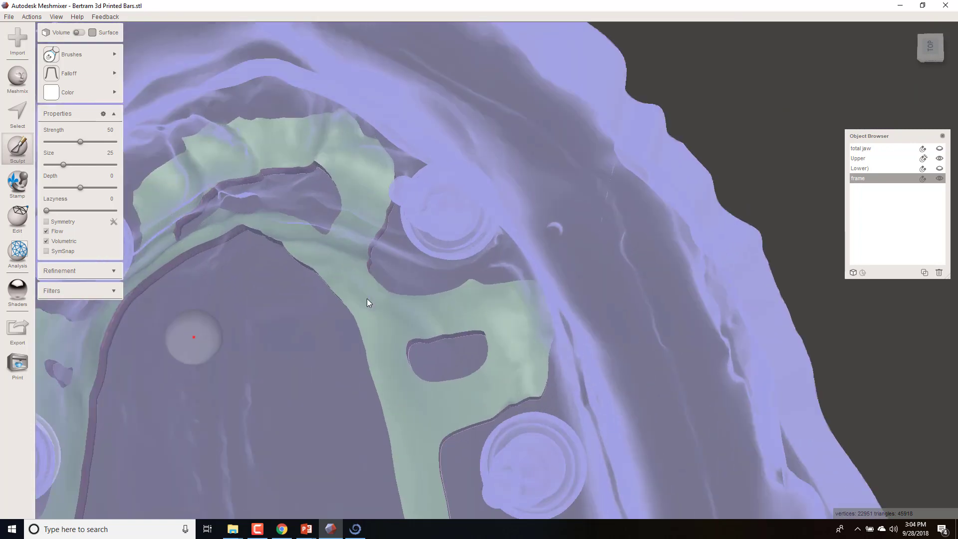
middle_drag(366, 299, 468, 368)
scroll(469, 368, up, 4)
scroll(444, 313, up, 4)
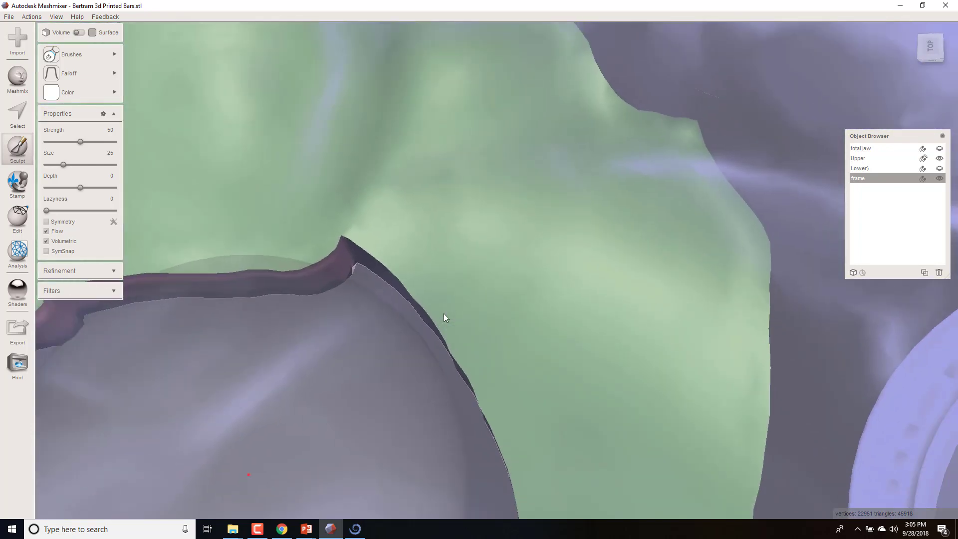
scroll(451, 320, down, 8)
scroll(445, 337, up, 2)
scroll(436, 347, down, 2)
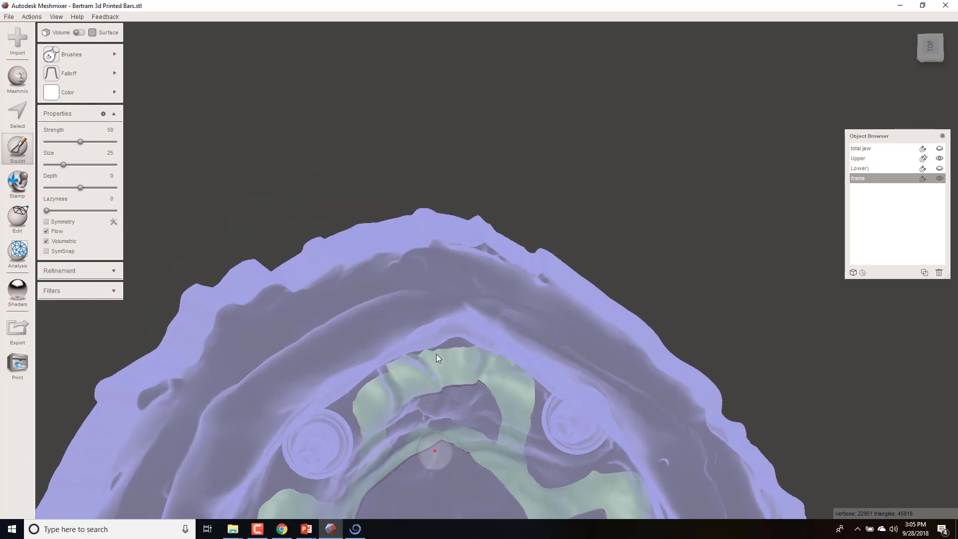
scroll(437, 360, up, 7)
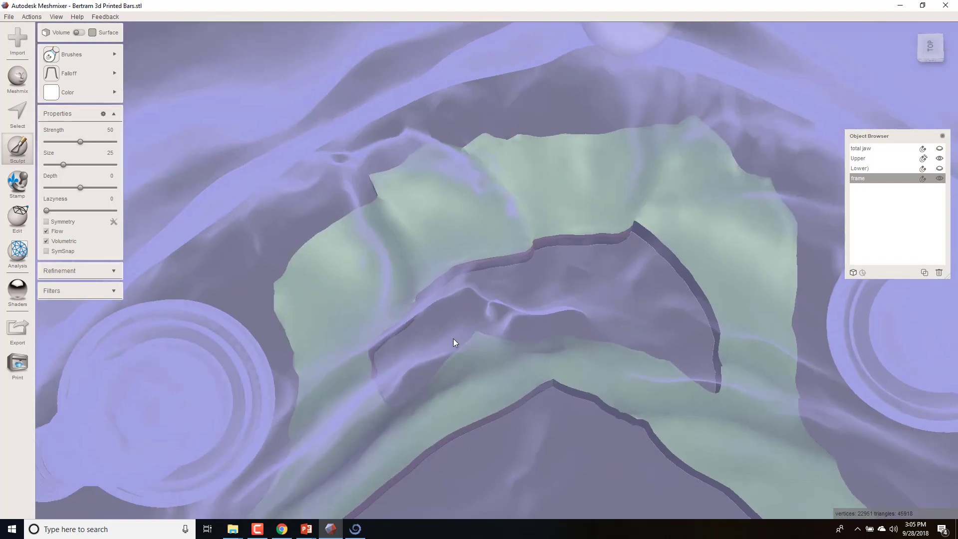
middle_drag(453, 338, 350, 406)
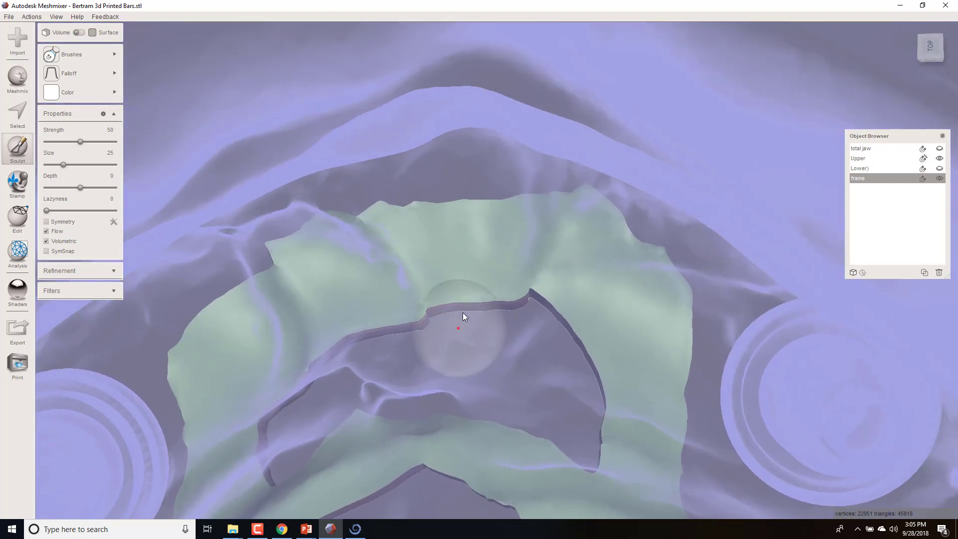
mouse_move(483, 249)
mouse_down()
mouse_move(457, 234)
mouse_move(441, 252)
mouse_move(444, 274)
mouse_move(482, 278)
mouse_move(494, 258)
mouse_move(466, 233)
mouse_move(471, 250)
mouse_up()
scroll(554, 285, down, 4)
scroll(532, 324, down, 5)
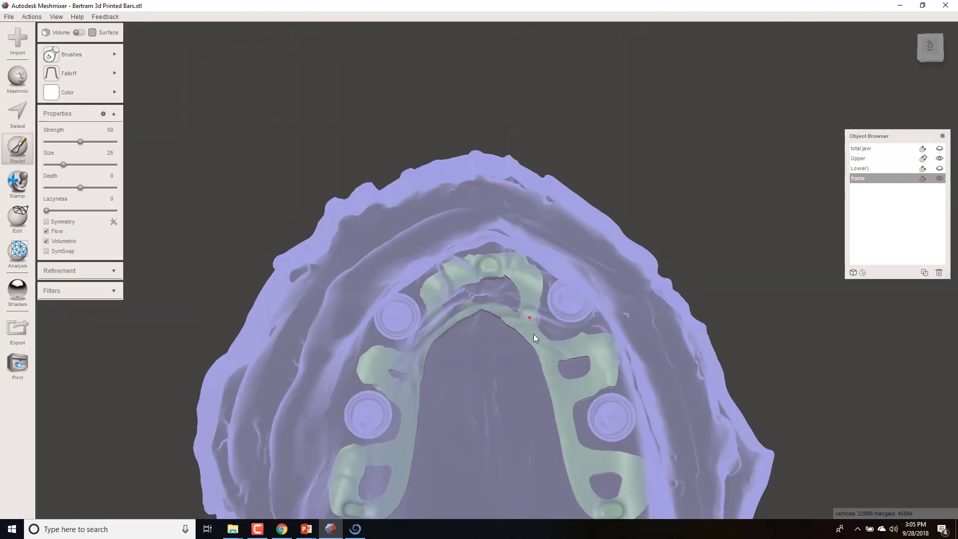
- Clear Upper as the sculpting target, hide it and examine the three contact areas on the isolated frame
right_drag(533, 334, 585, 300)
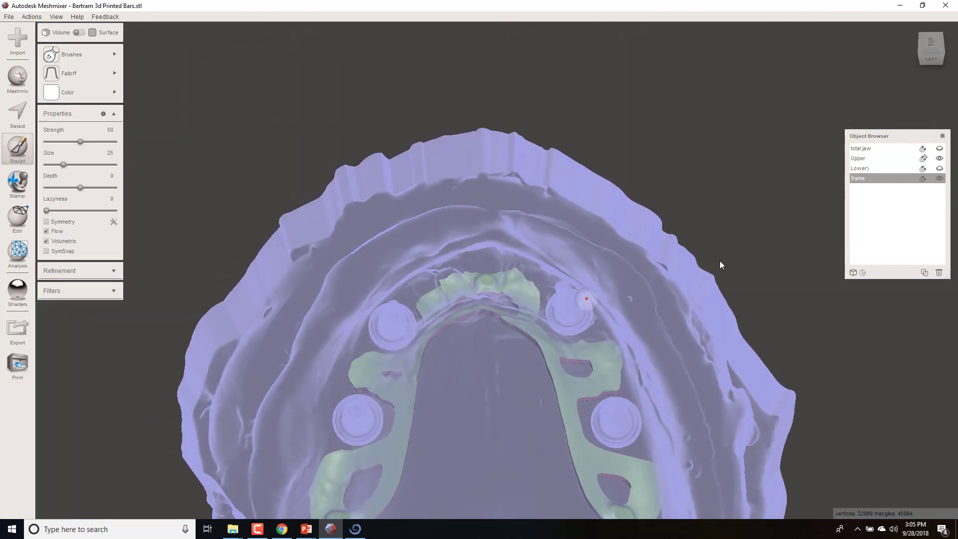
click(924, 159)
click(939, 158)
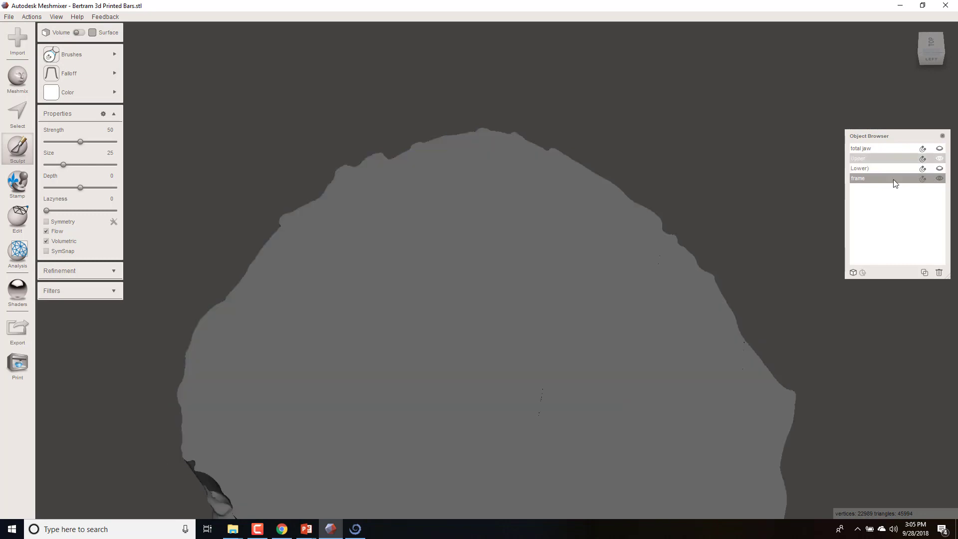
right_drag(640, 303, 516, 242)
scroll(516, 242, up, 3)
right_drag(507, 346, 492, 307)
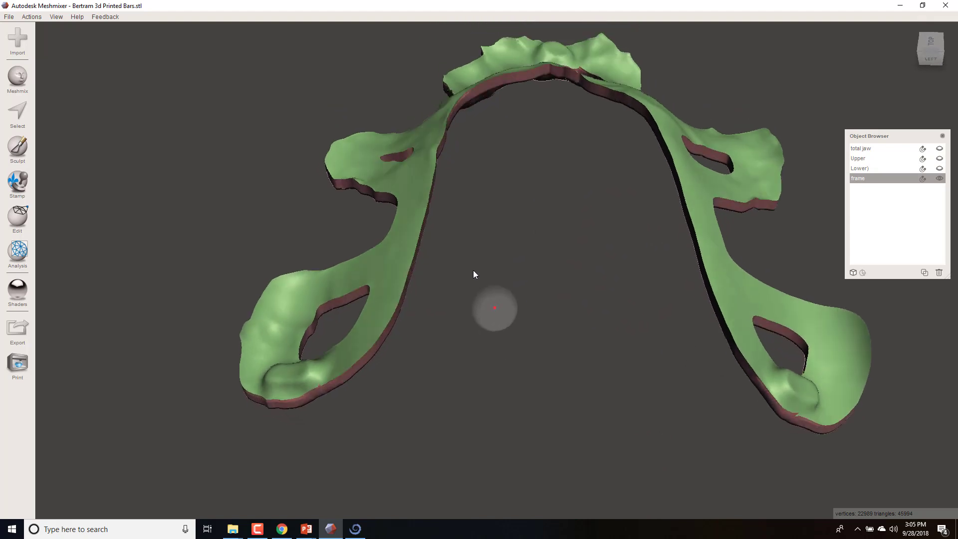
right_drag(781, 391, 782, 384)
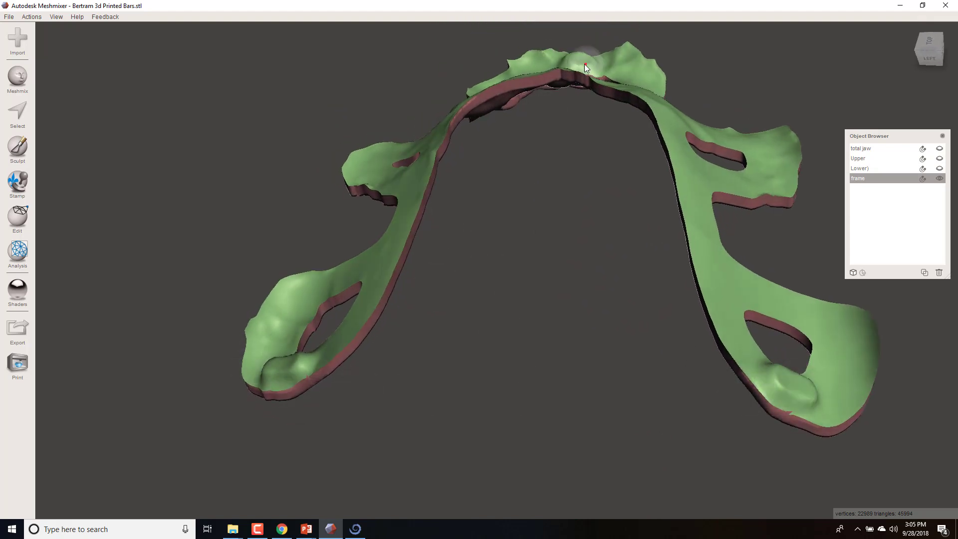
right_drag(728, 228, 618, 219)
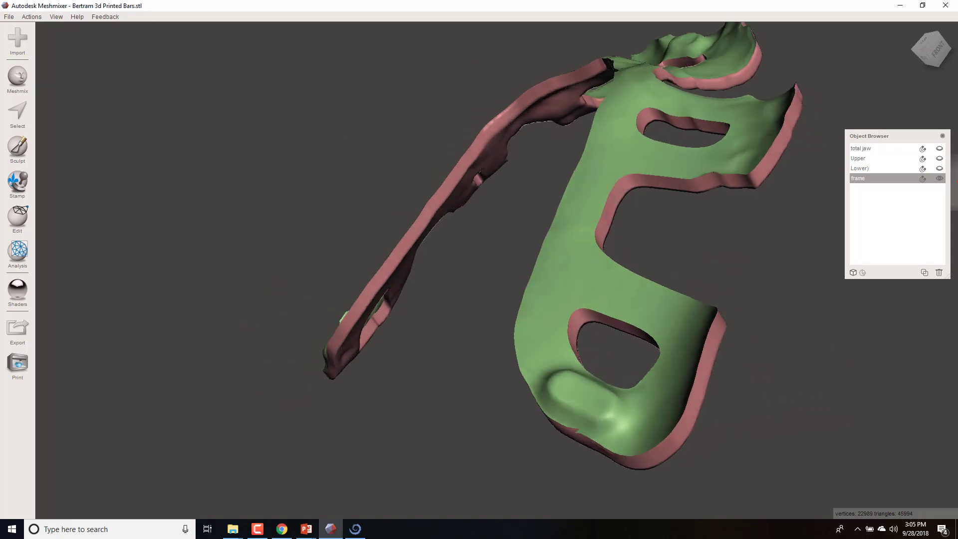
- Show the Upper object again and check how the frame sits over the jaw from below and the front
click(939, 158)
right_drag(723, 239, 453, 305)
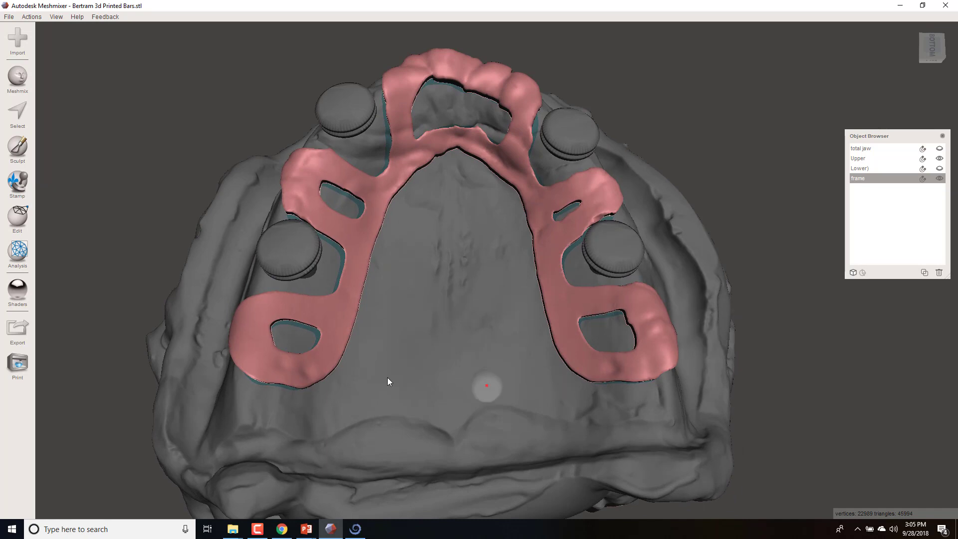
right_drag(412, 248, 498, 298)
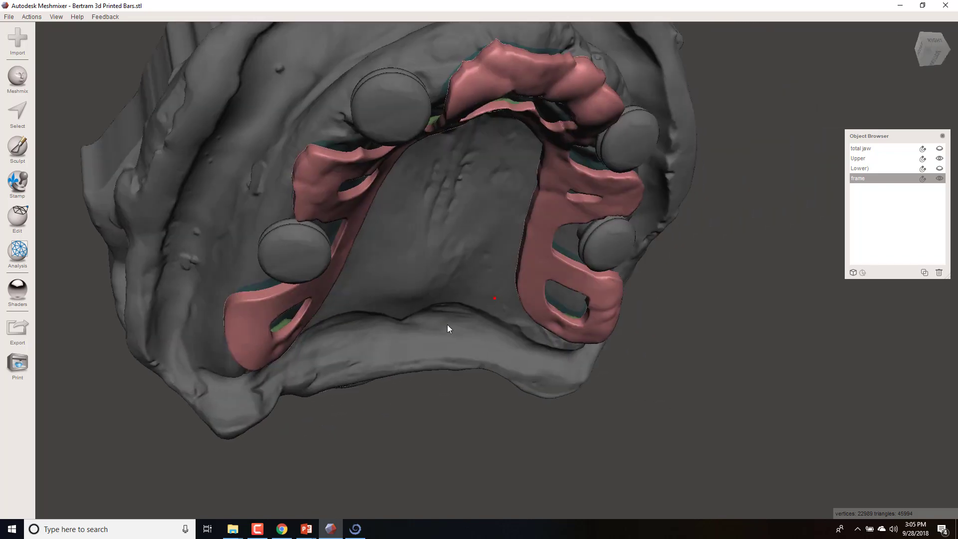
right_drag(447, 329, 398, 417)
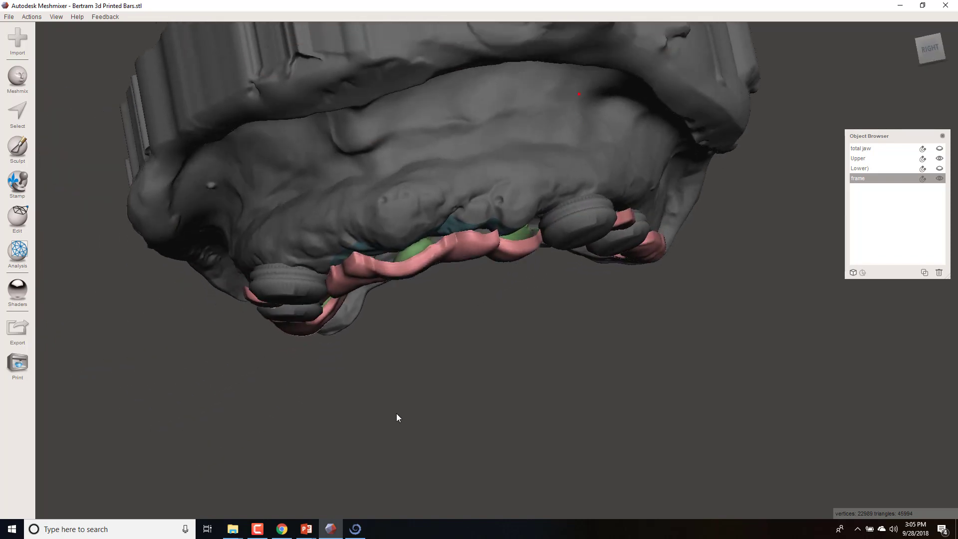
- Check the frame for mesh defects with the Inspector and close the tool
click(23, 260)
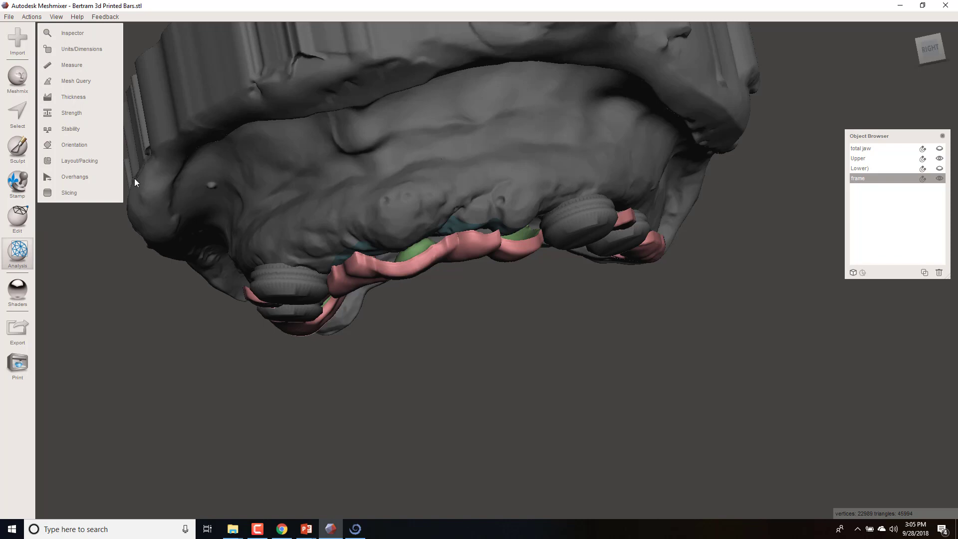
click(74, 36)
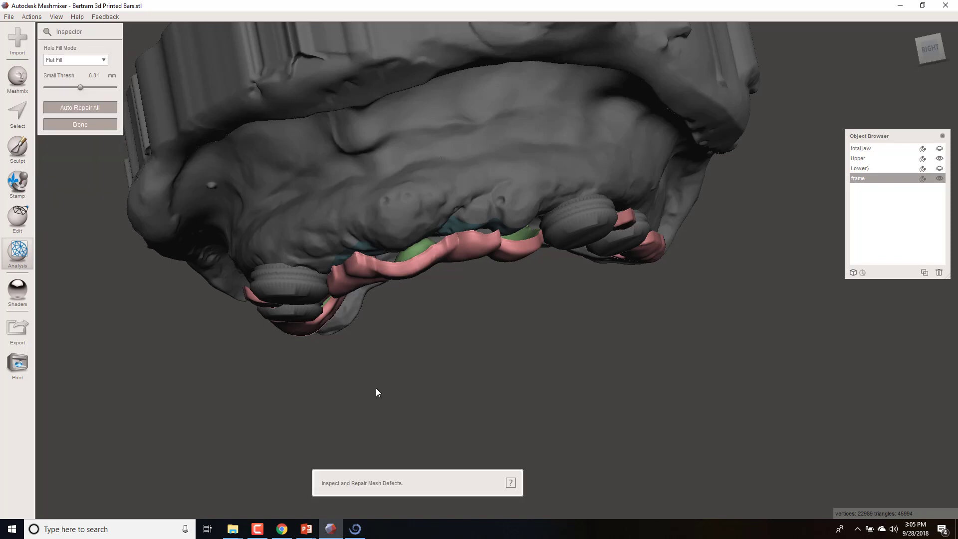
scroll(376, 387, down, 5)
right_drag(385, 361, 349, 234)
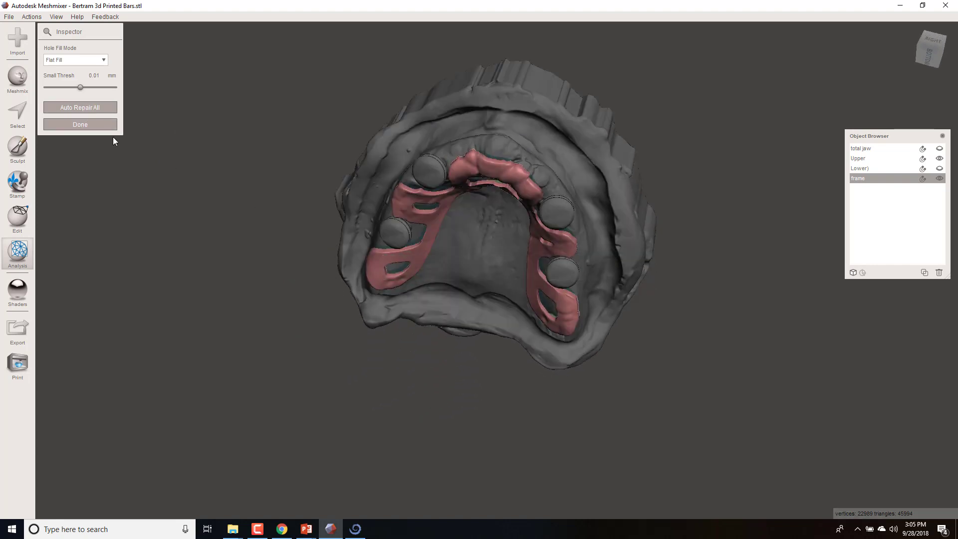
click(105, 127)
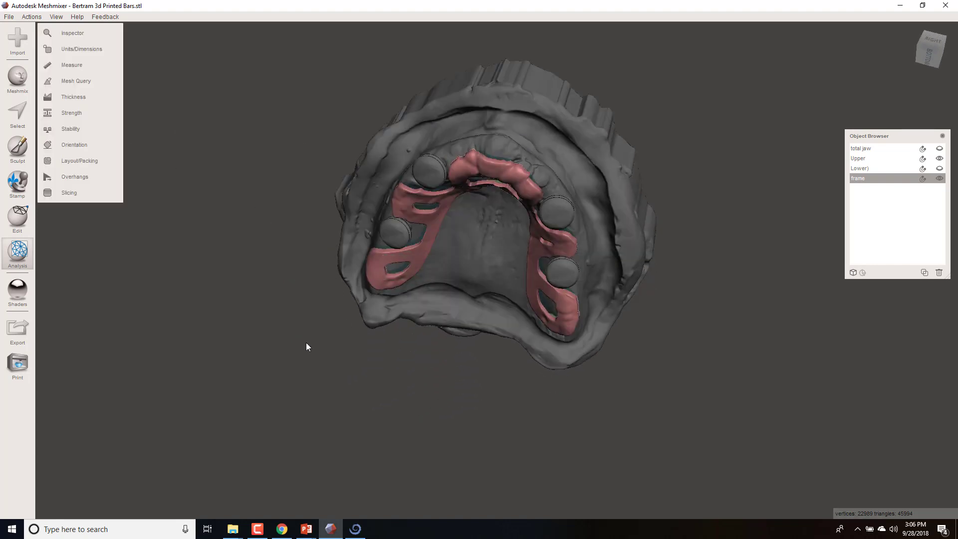
- Set up an export of the frame as Max Denture Frame in STL ASCII format, and cancel it
right_drag(306, 343, 300, 299)
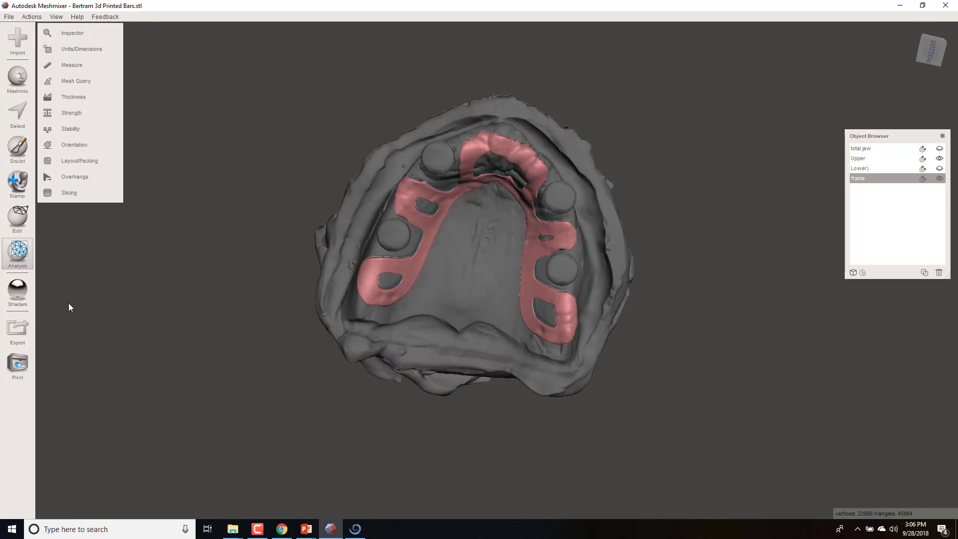
click(21, 332)
click(264, 151)
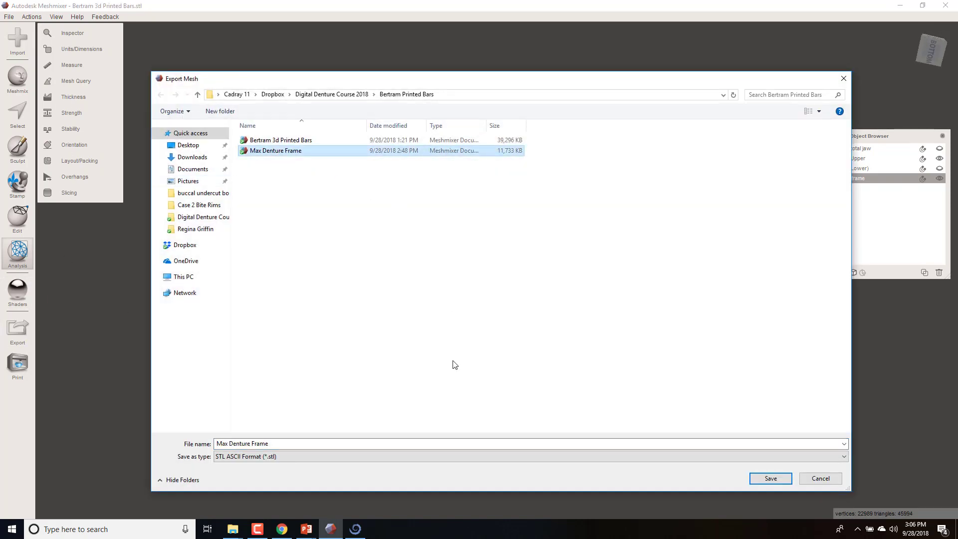
click(830, 480)
- Examine the finished frame's fit and clearance over the upper jaw from the front, the side and below
right_drag(621, 94, 611, 226)
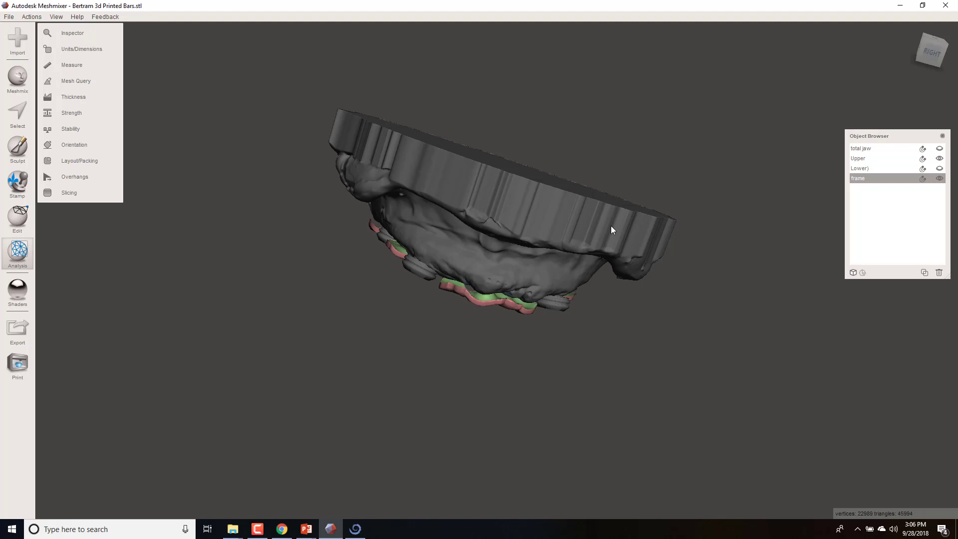
right_drag(733, 200, 706, 334)
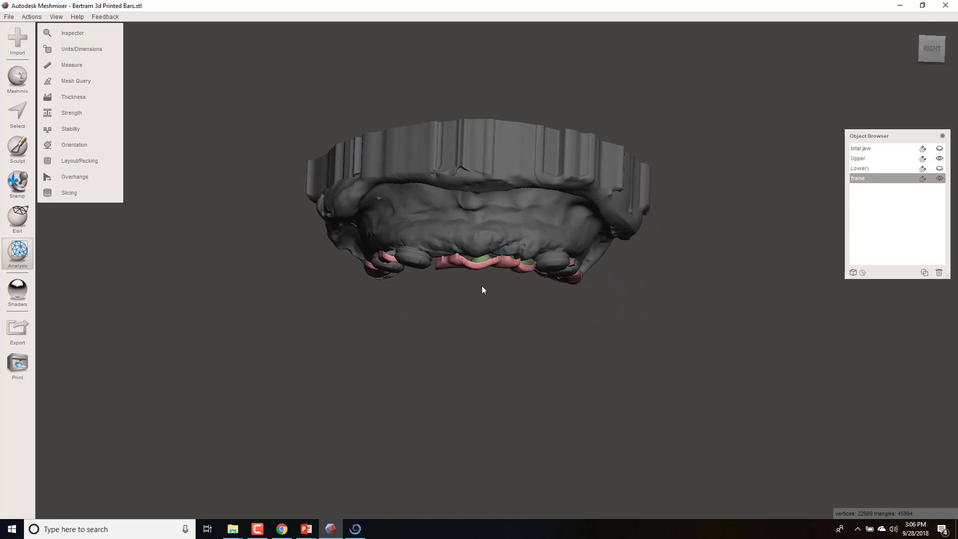
right_drag(481, 288, 484, 163)
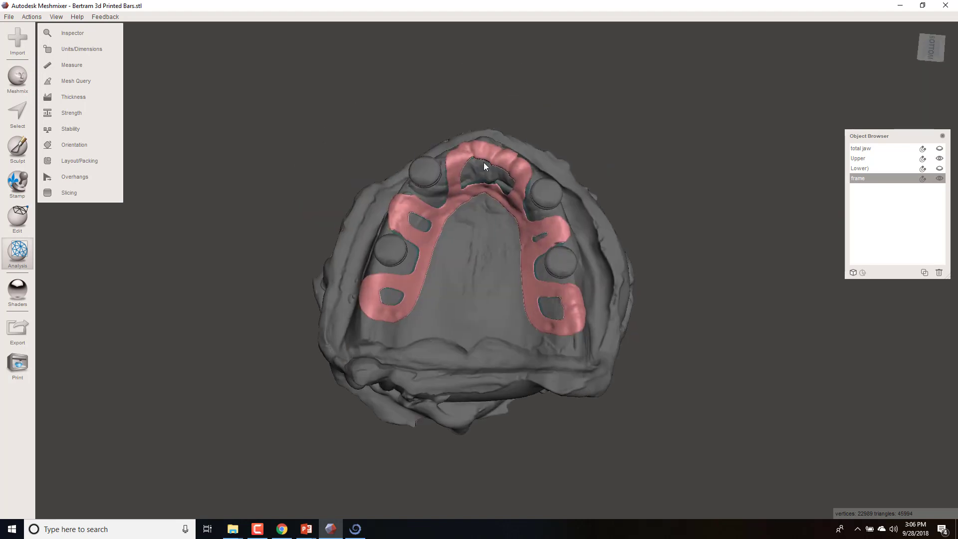
scroll(489, 350, up, 5)
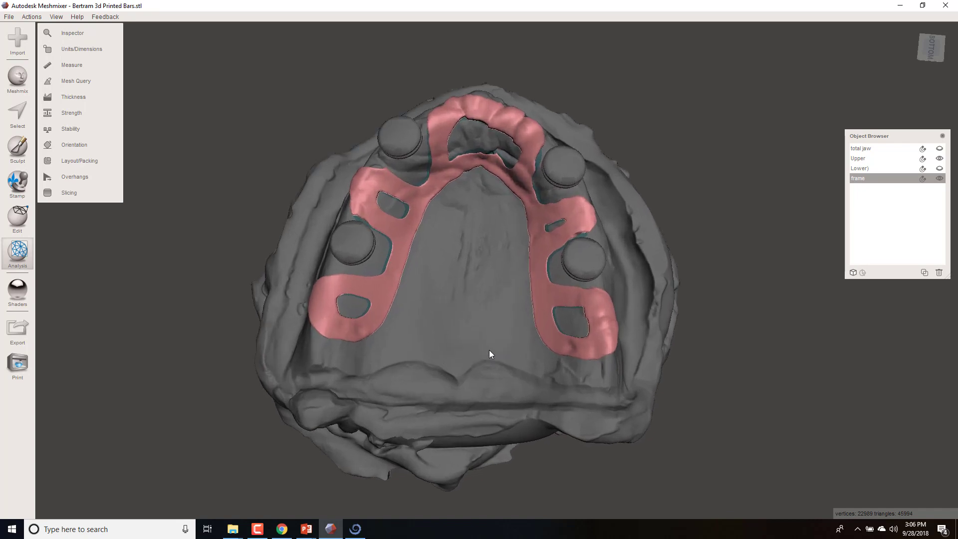
right_drag(513, 368, 542, 119)
right_drag(466, 403, 445, 254)
right_drag(488, 178, 457, 487)
right_drag(469, 193, 493, 315)
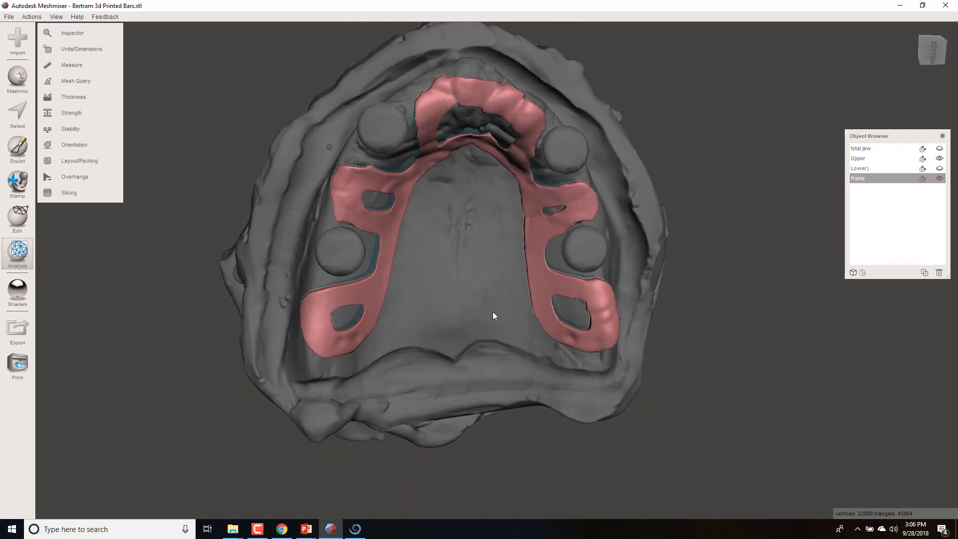